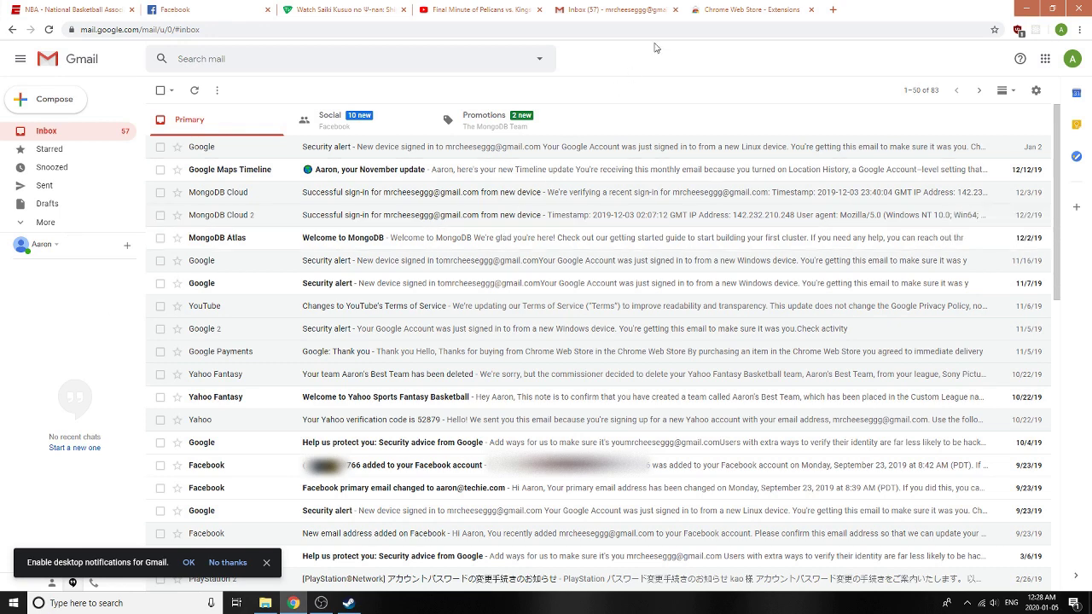
# - Search the Web Store for 'gmail buttons aaron' and install the Gmail Buttons extension
pyautogui.click(760, 9)
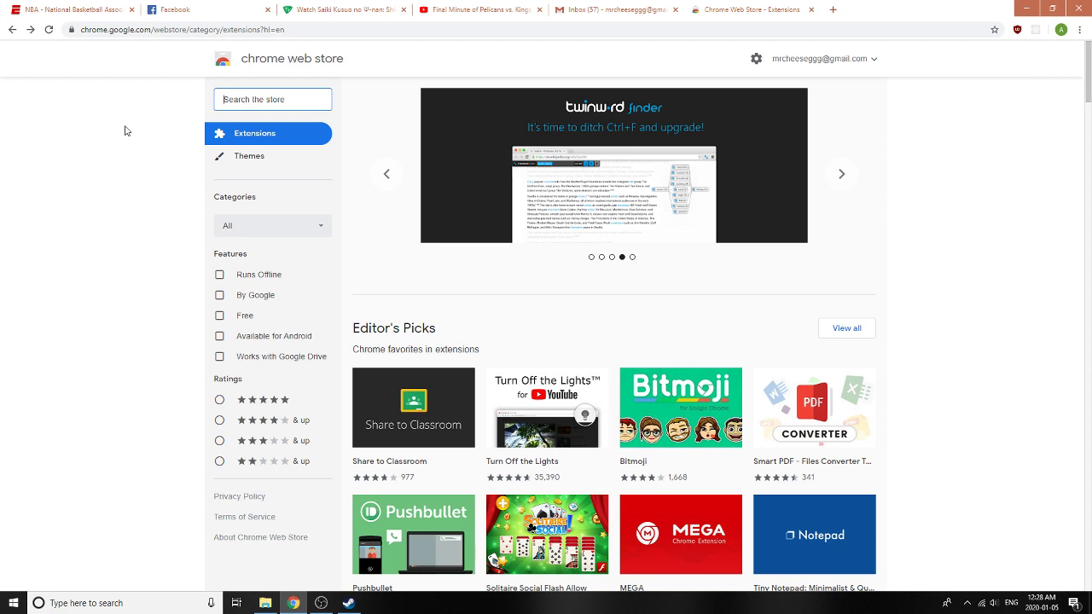
pyautogui.write('gmail ')
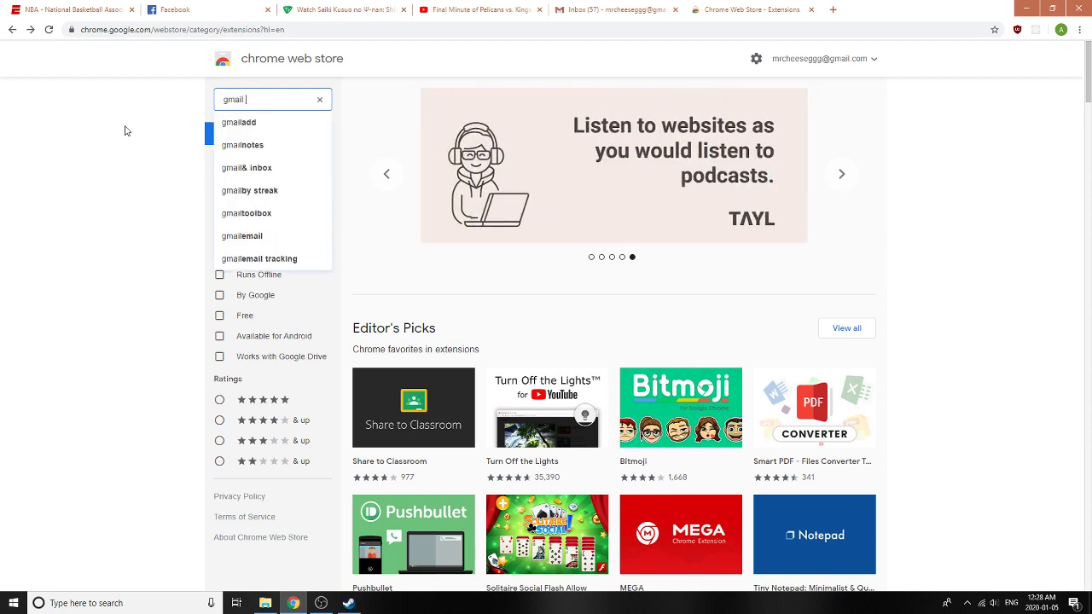
pyautogui.write('buttons aaron')
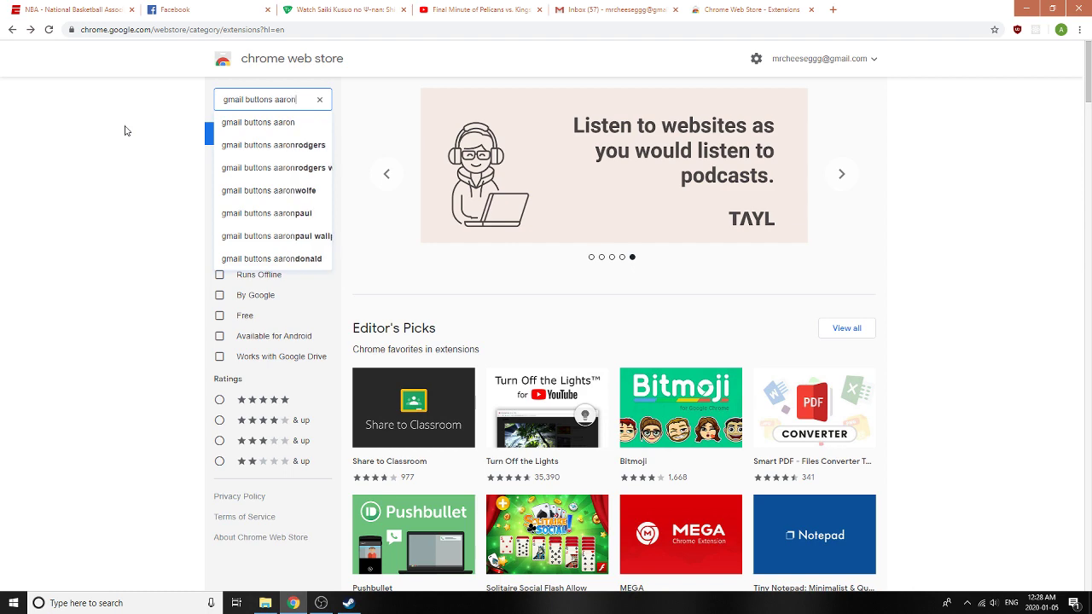
pyautogui.press('Return')
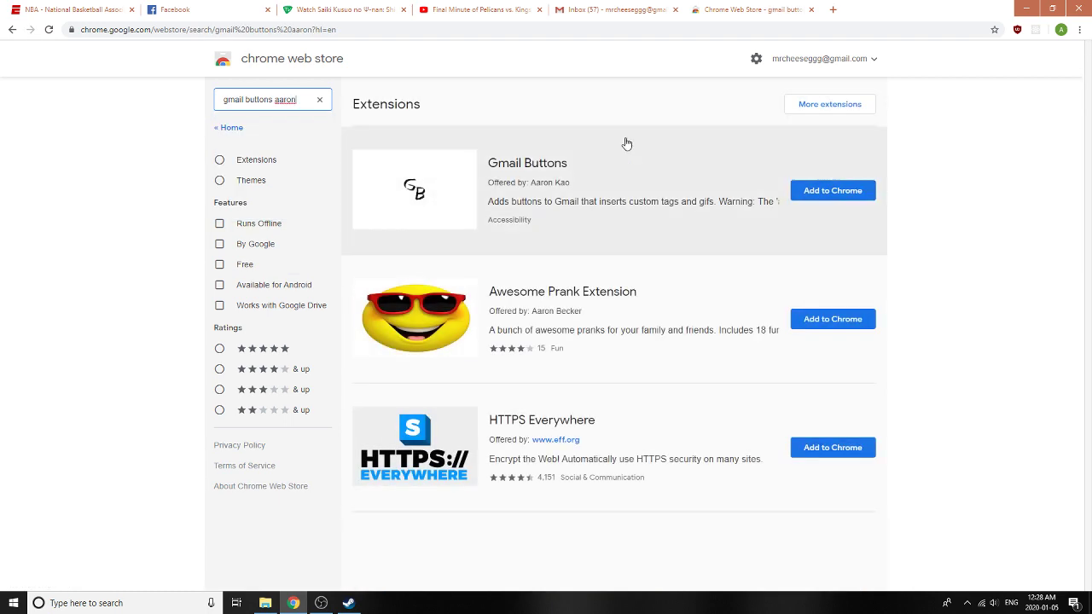
pyautogui.click(555, 165)
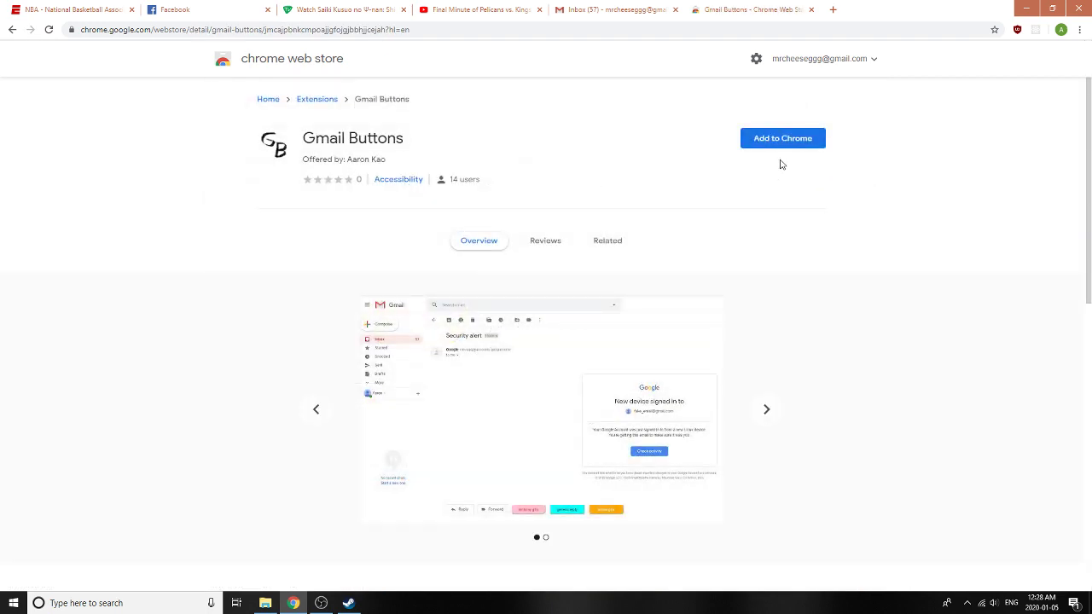
pyautogui.click(790, 143)
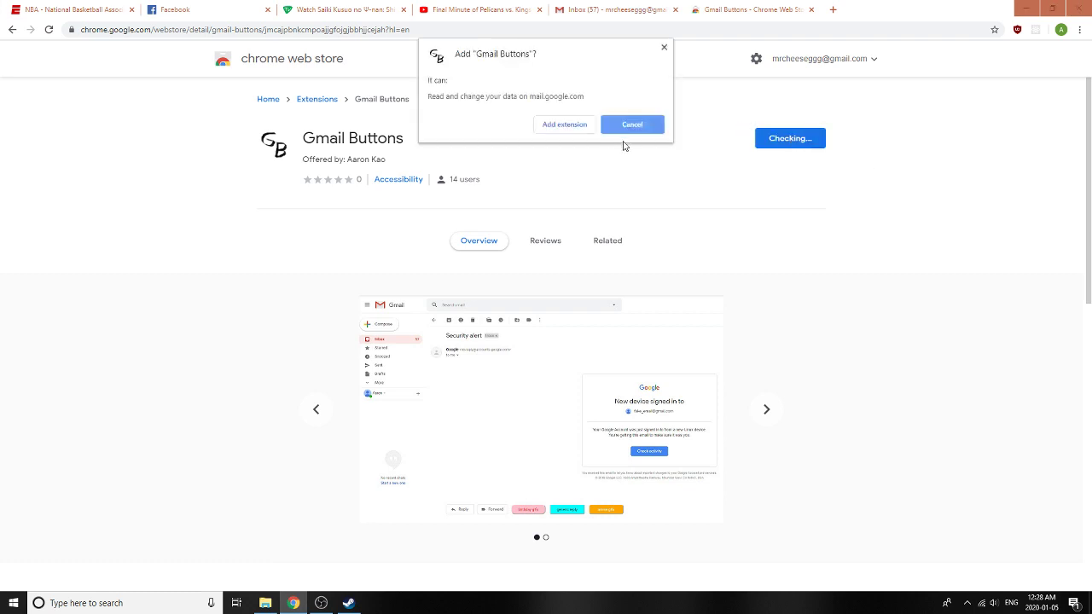
pyautogui.click(579, 128)
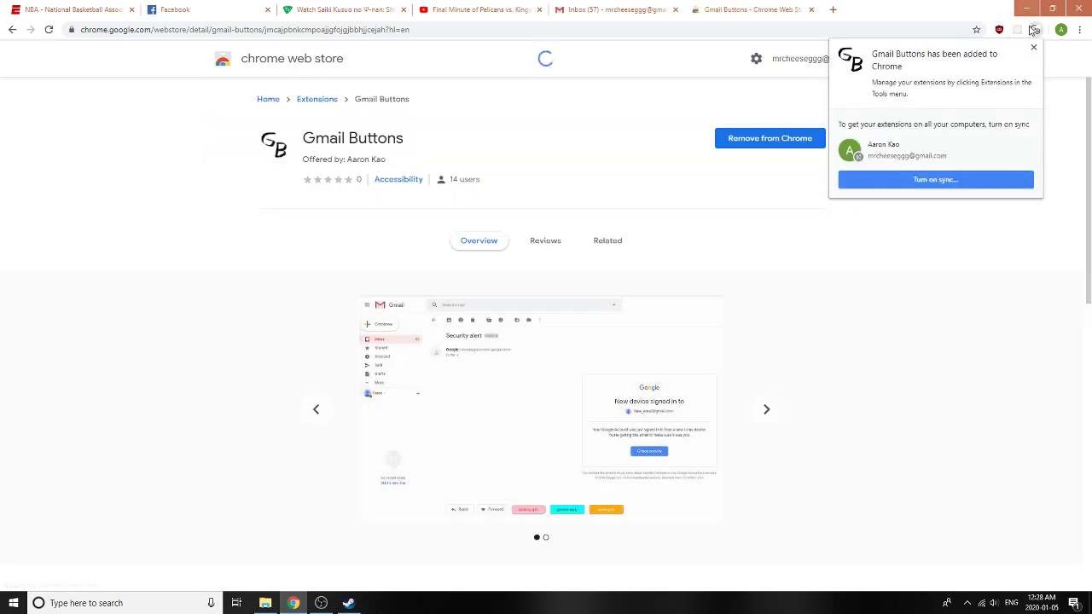
# - Check the Gmail Buttons toolbar menu, then return to the Gmail inbox
pyautogui.click(1033, 49)
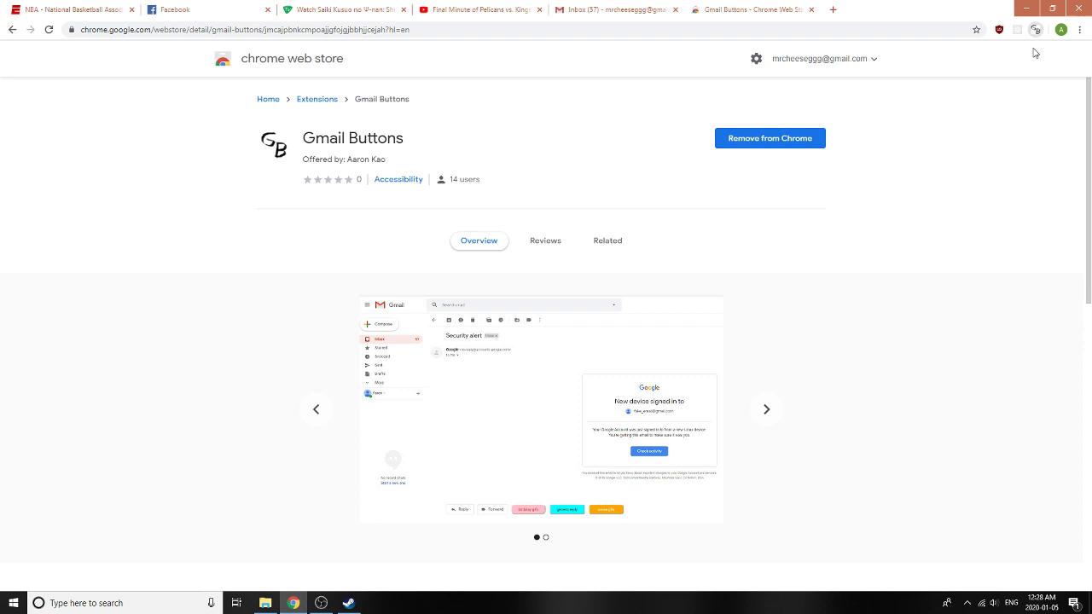
pyautogui.rightClick(1036, 30)
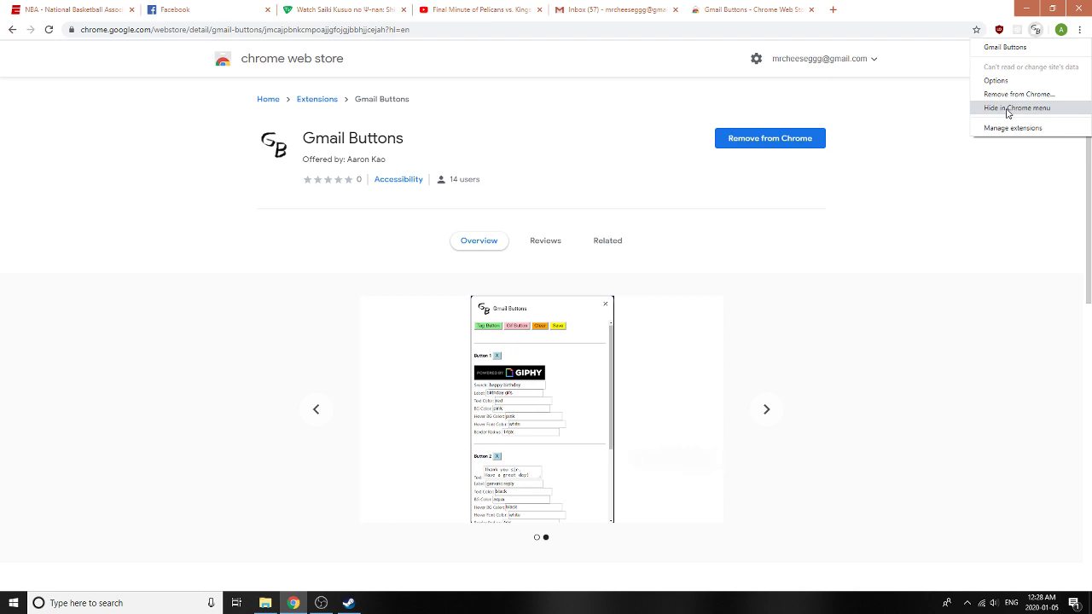
pyautogui.click(944, 126)
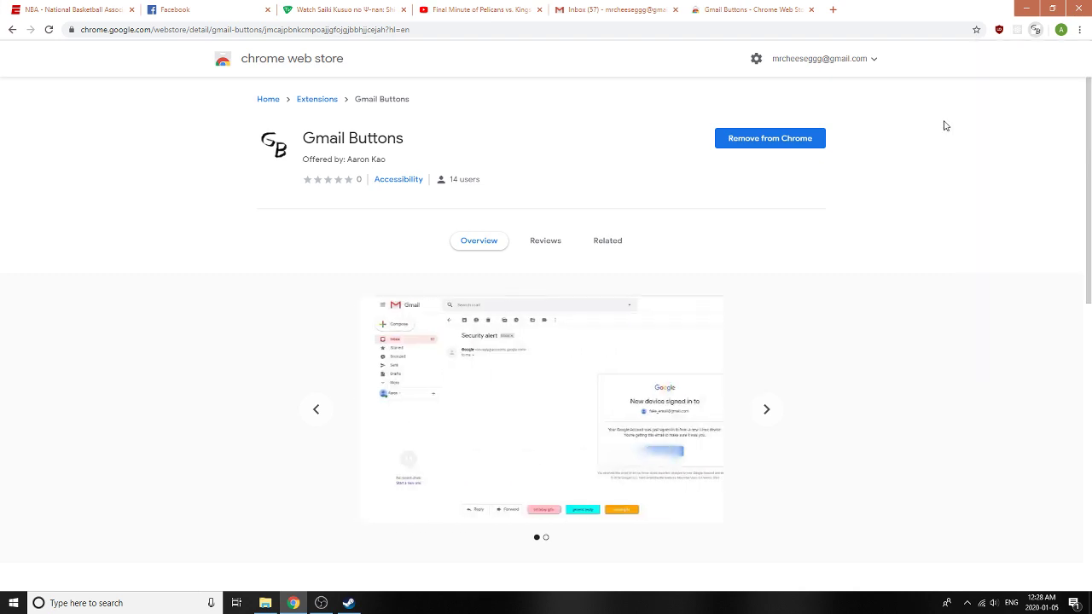
pyautogui.click(648, 5)
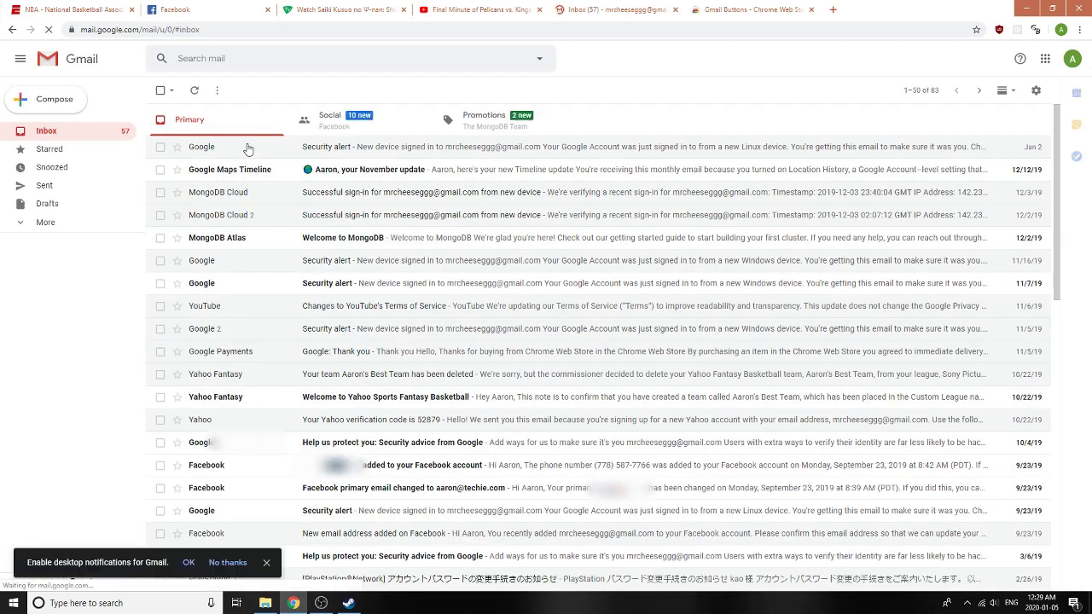
# - Read the Google Security alert email, then go back to the Gmail Buttons store page
pyautogui.click(248, 147)
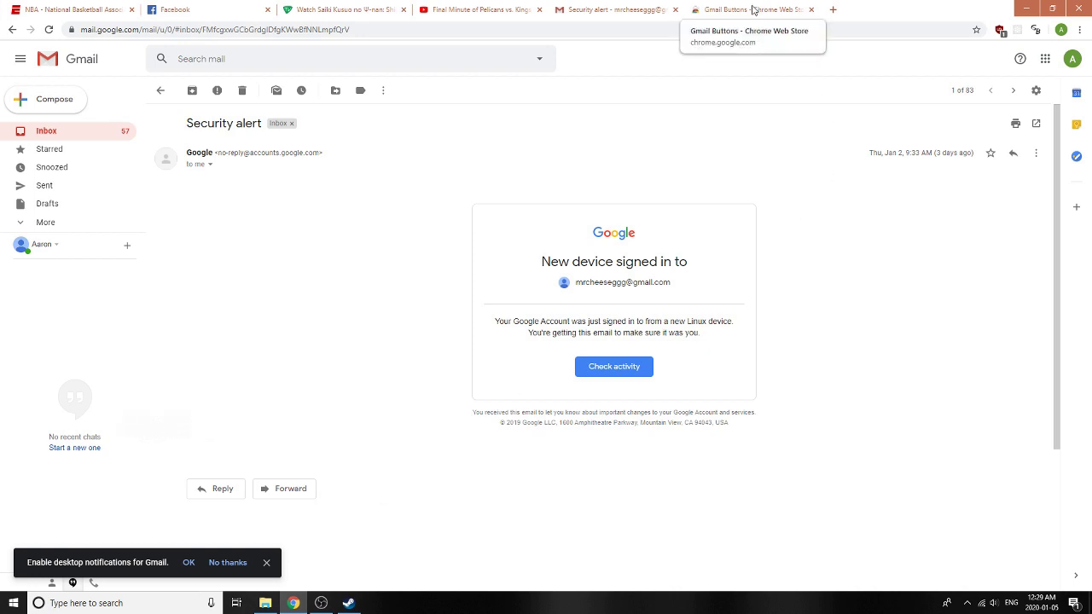
pyautogui.click(72, 135)
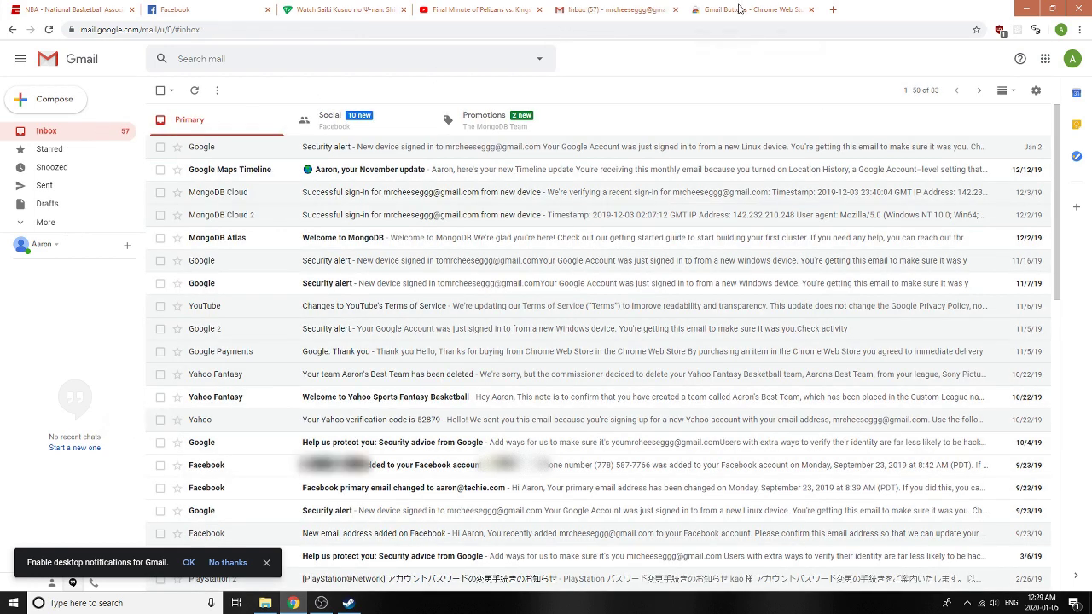
pyautogui.click(738, 7)
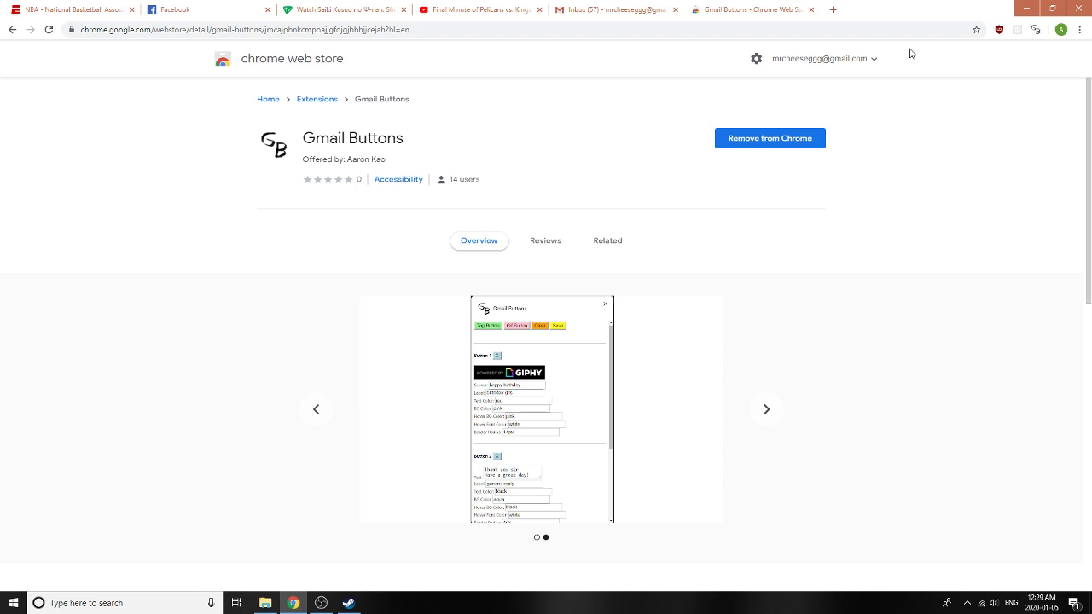
# - Load chrome://extensions in a new tab and view the Gmail Buttons details
pyautogui.click(831, 10)
pyautogui.write('chrome:')
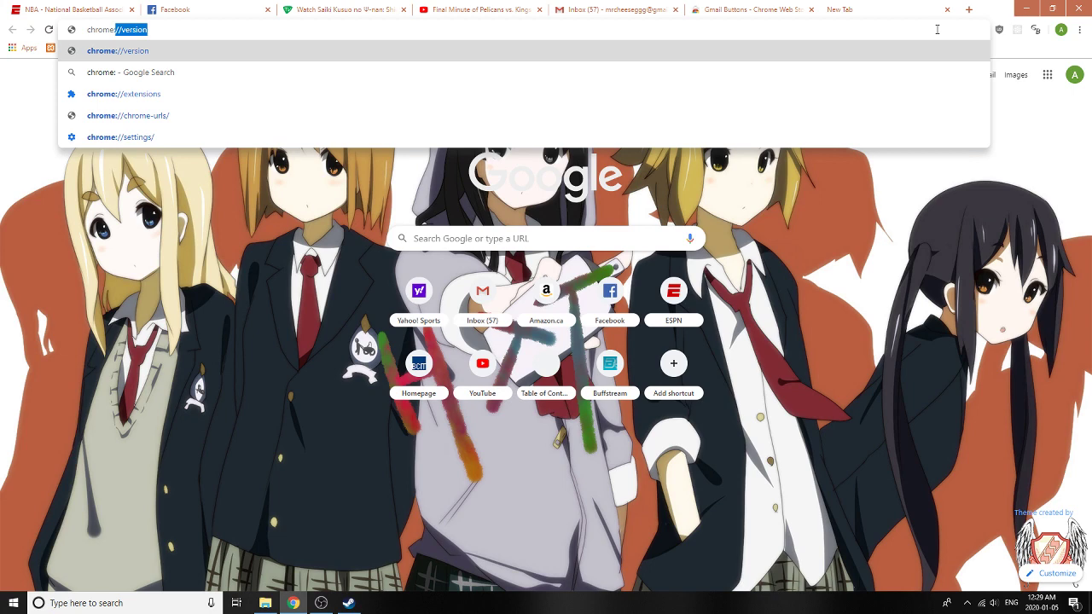
pyautogui.write('//ex')
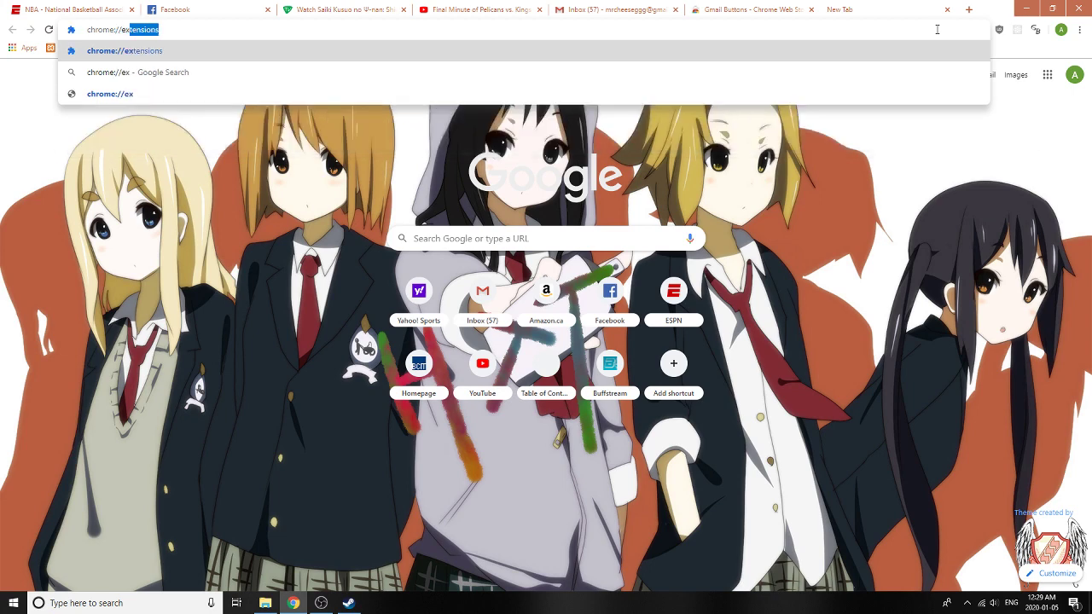
pyautogui.press('Return')
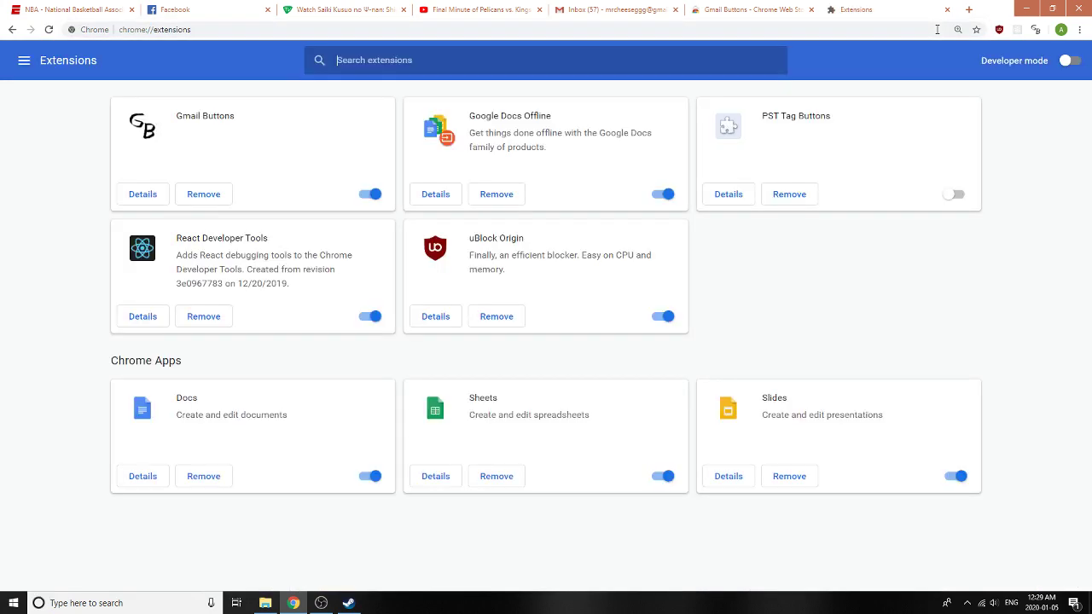
pyautogui.click(143, 194)
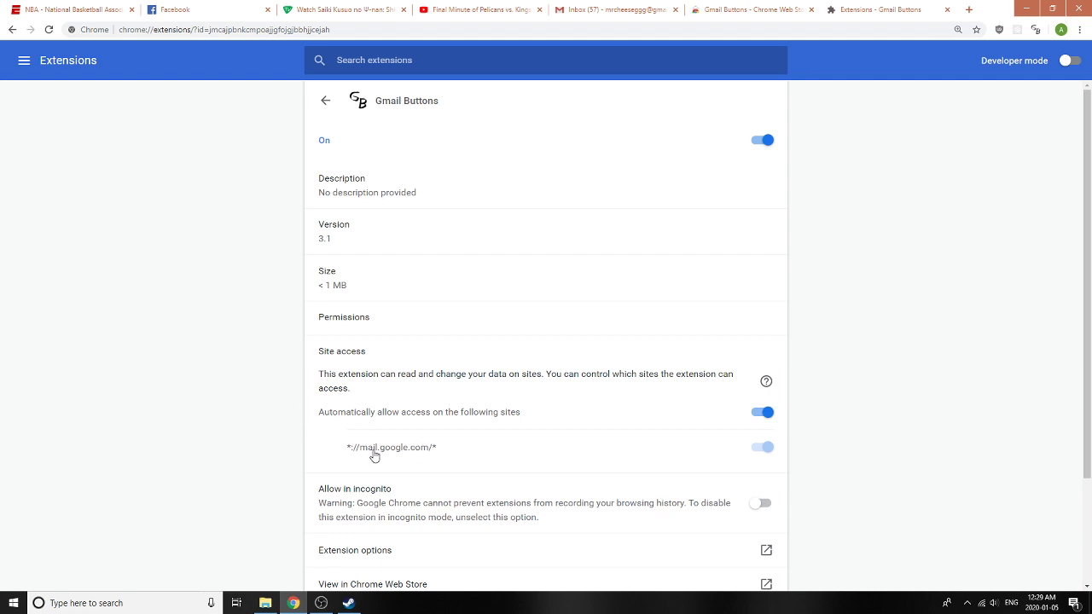
pyautogui.scroll(-2, 374, 456)
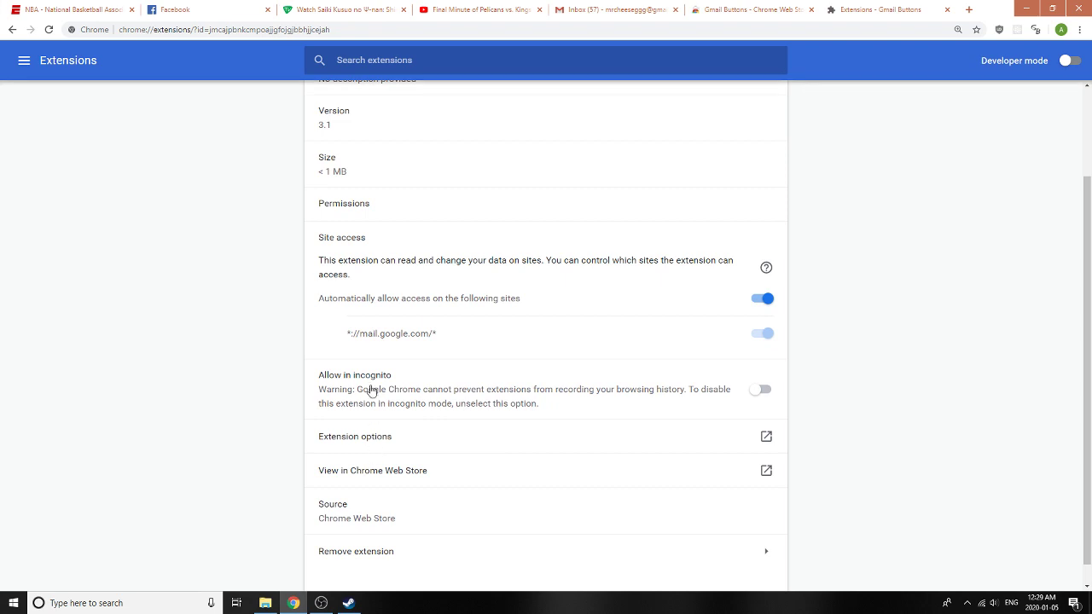
pyautogui.scroll(-1, 371, 390)
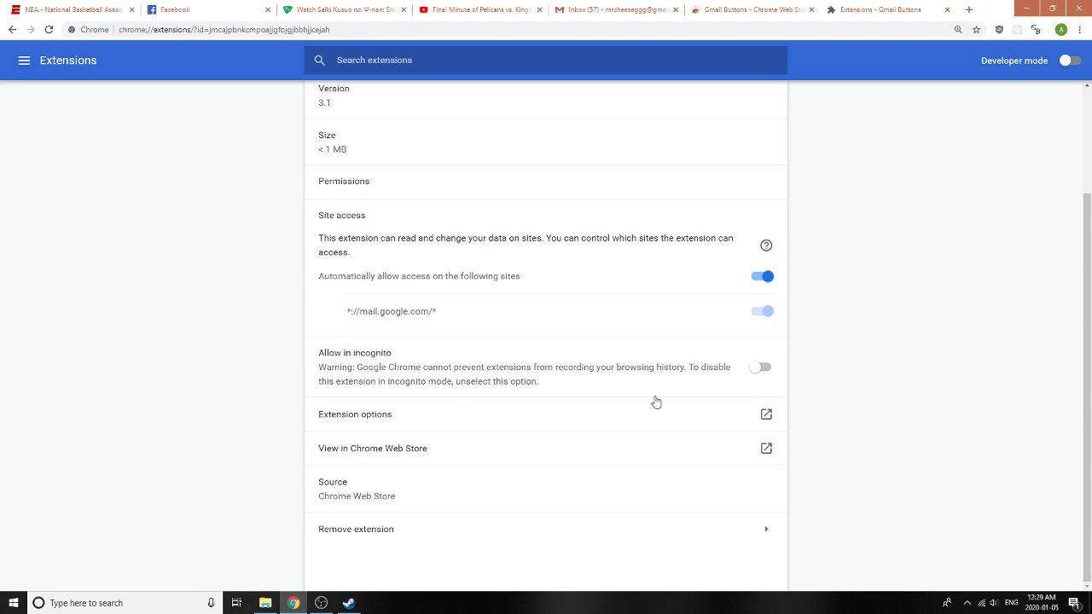
# - Bring up the Gmail Buttons options from the extension's toolbar icon menu
pyautogui.click(766, 416)
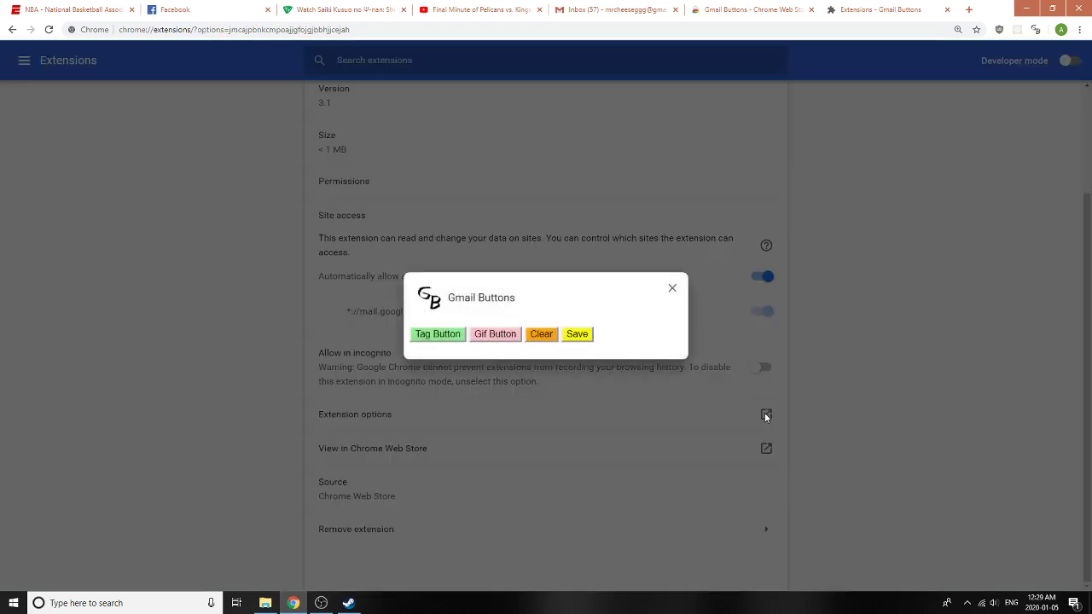
pyautogui.click(672, 290)
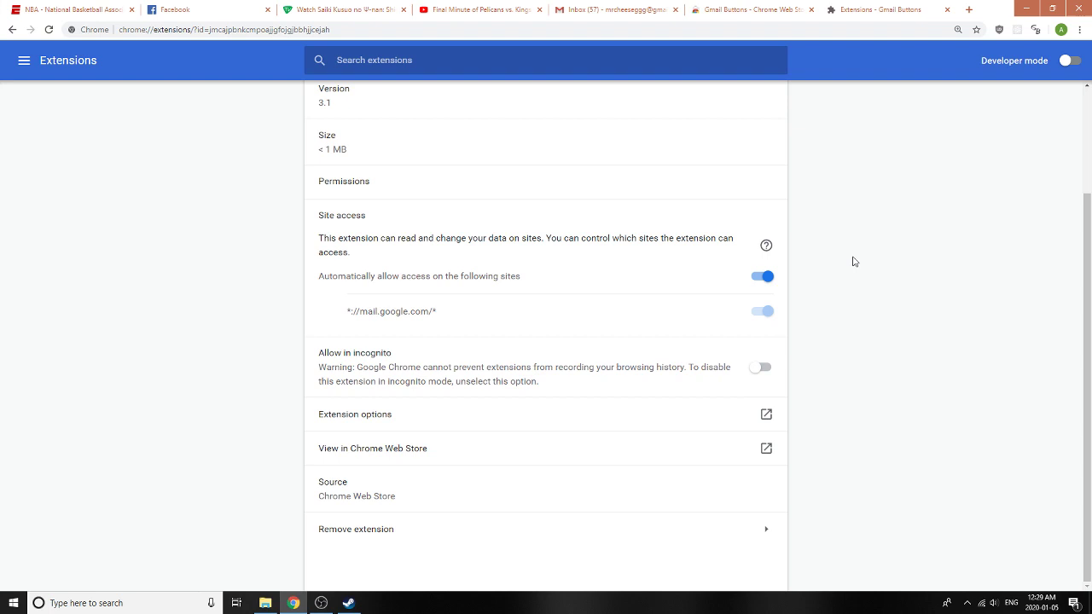
pyautogui.rightClick(1037, 32)
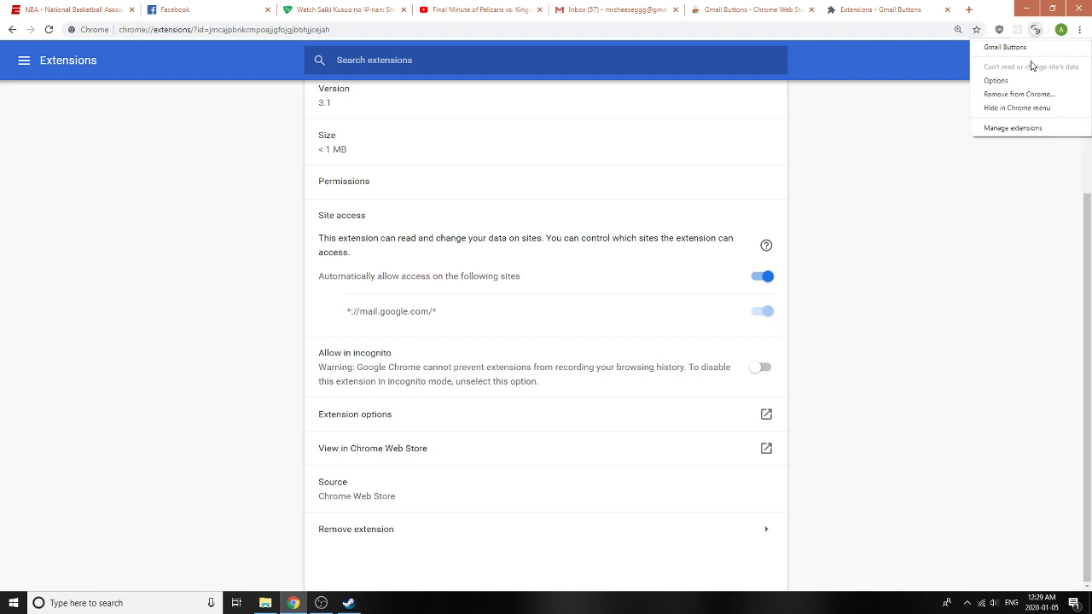
pyautogui.click(1029, 82)
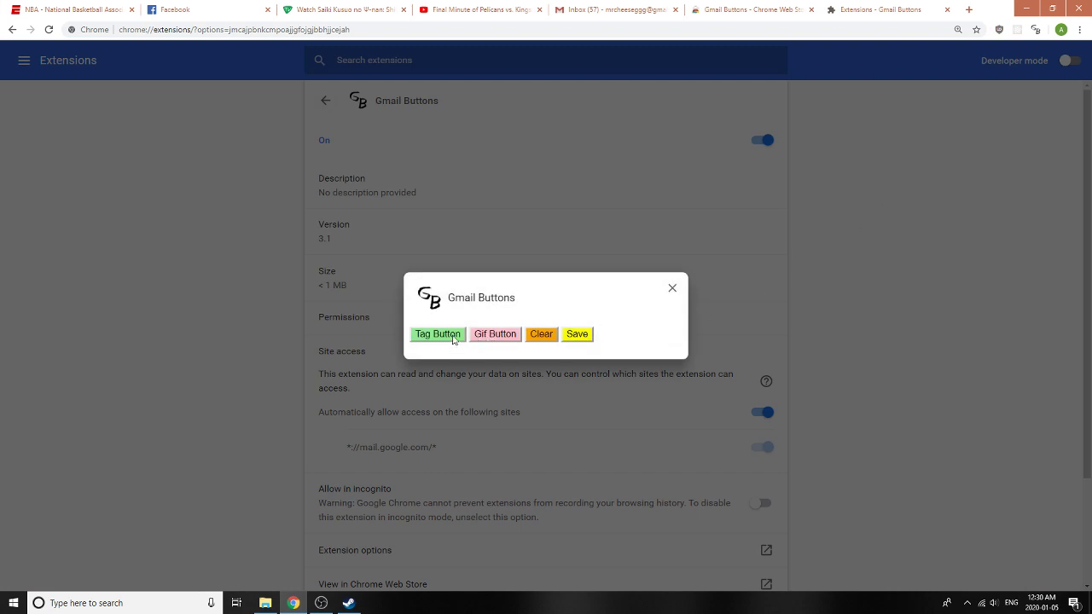
pyautogui.click(453, 337)
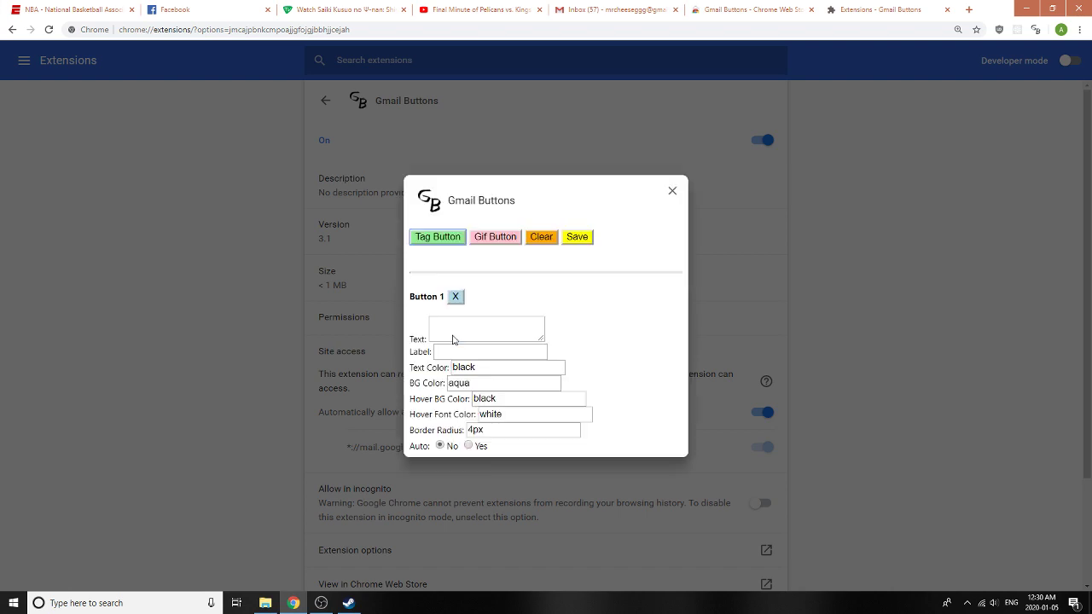
pyautogui.click(449, 334)
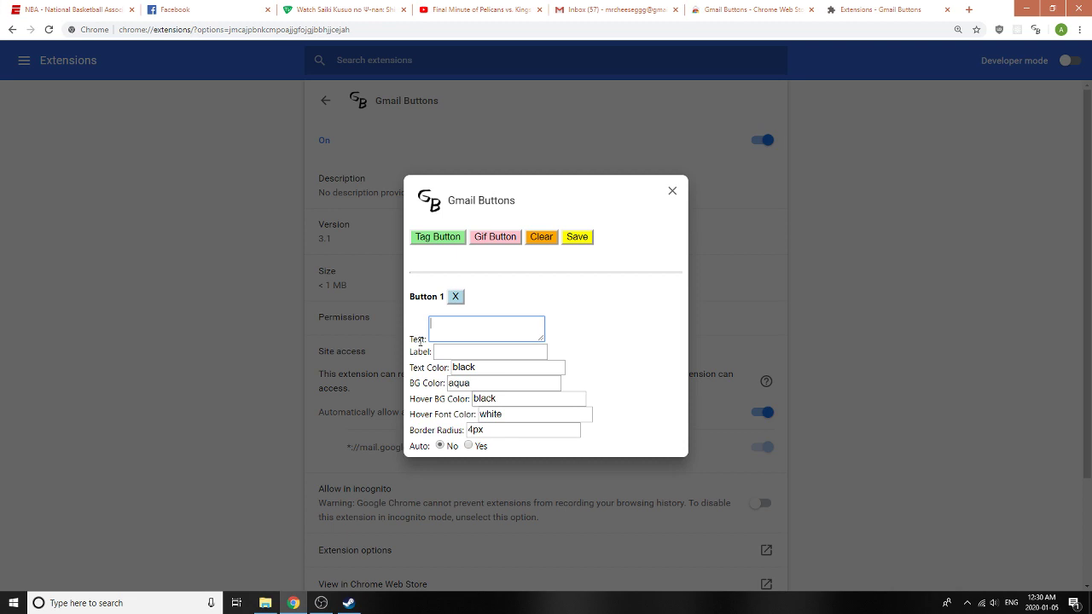
pyautogui.moveTo(412, 339); pyautogui.dragTo(427, 339)
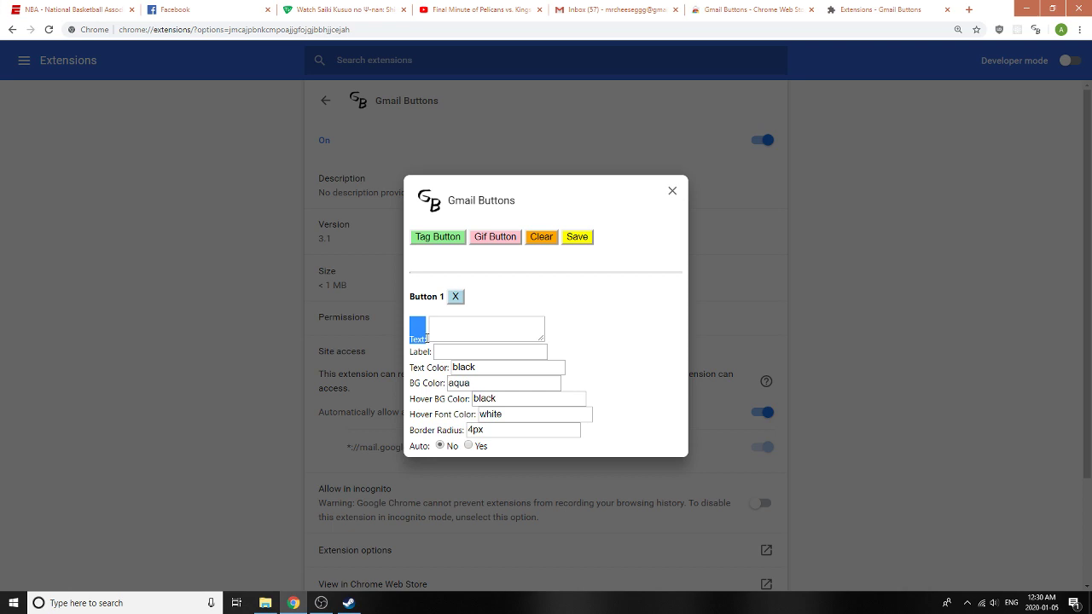
pyautogui.doubleClick(424, 351)
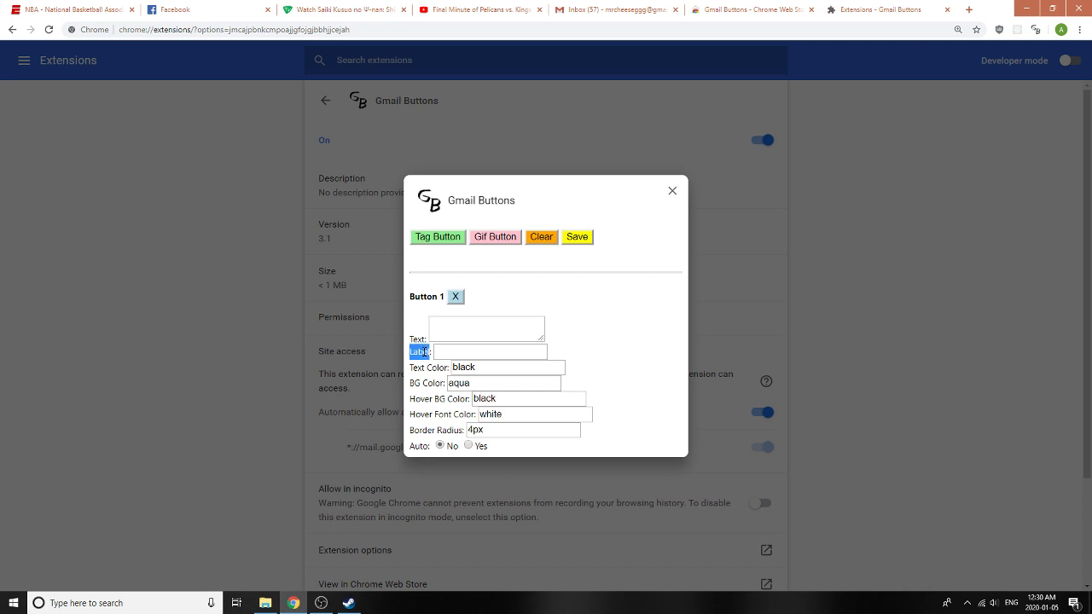
pyautogui.moveTo(412, 362); pyautogui.dragTo(461, 430)
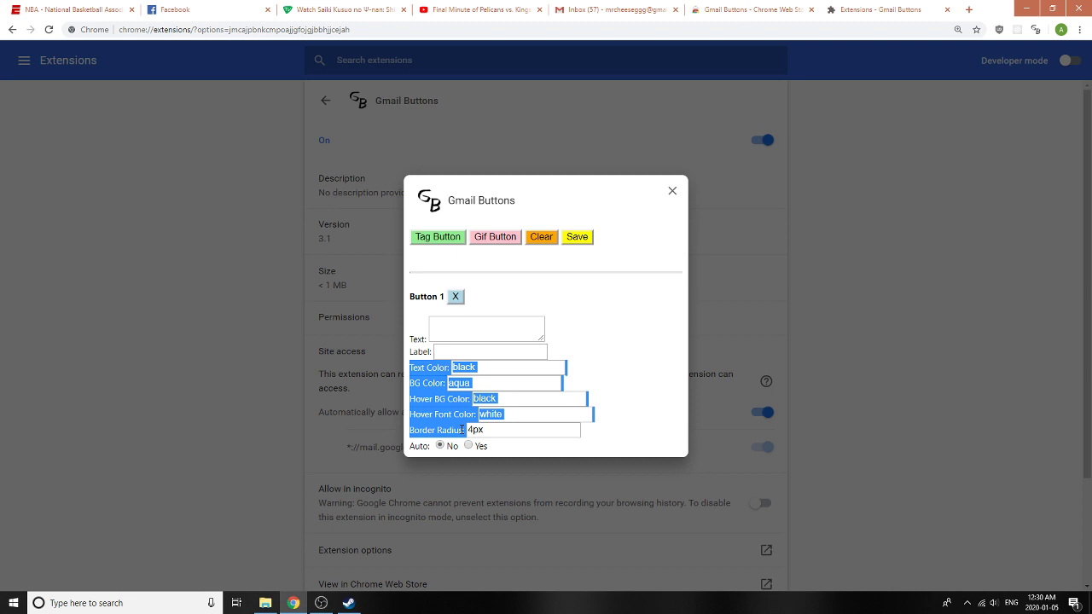
pyautogui.click(463, 429)
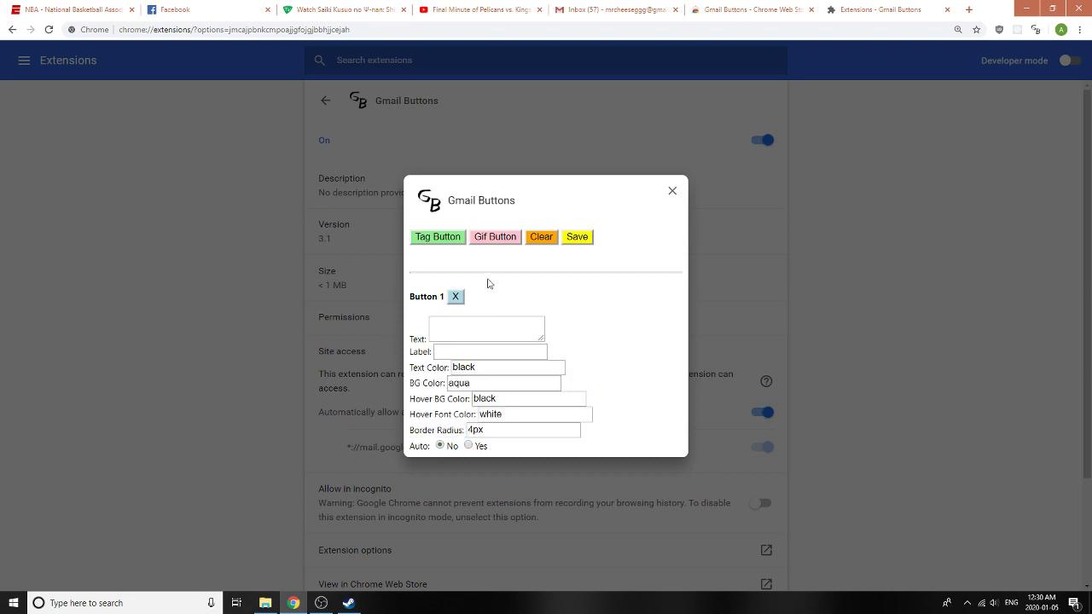
# - Add a GIPHY GIF button entry and look over its Search field
pyautogui.click(493, 239)
pyautogui.scroll(-1, 514, 304)
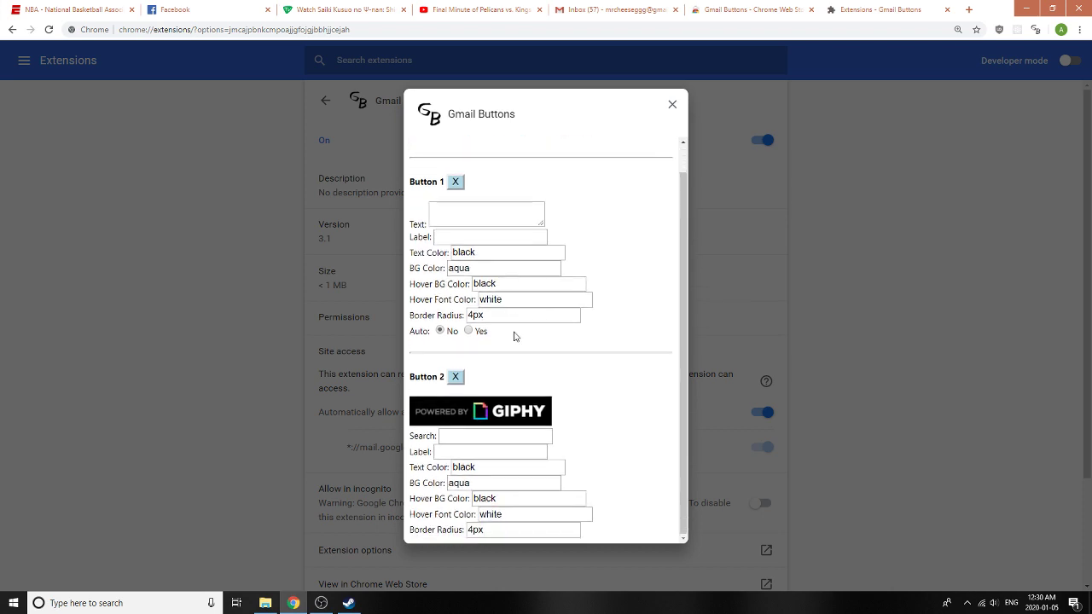
pyautogui.click(475, 436)
pyautogui.scroll(1, 476, 445)
pyautogui.scroll(-1, 475, 445)
pyautogui.moveTo(434, 437); pyautogui.dragTo(408, 436)
pyautogui.click(502, 436)
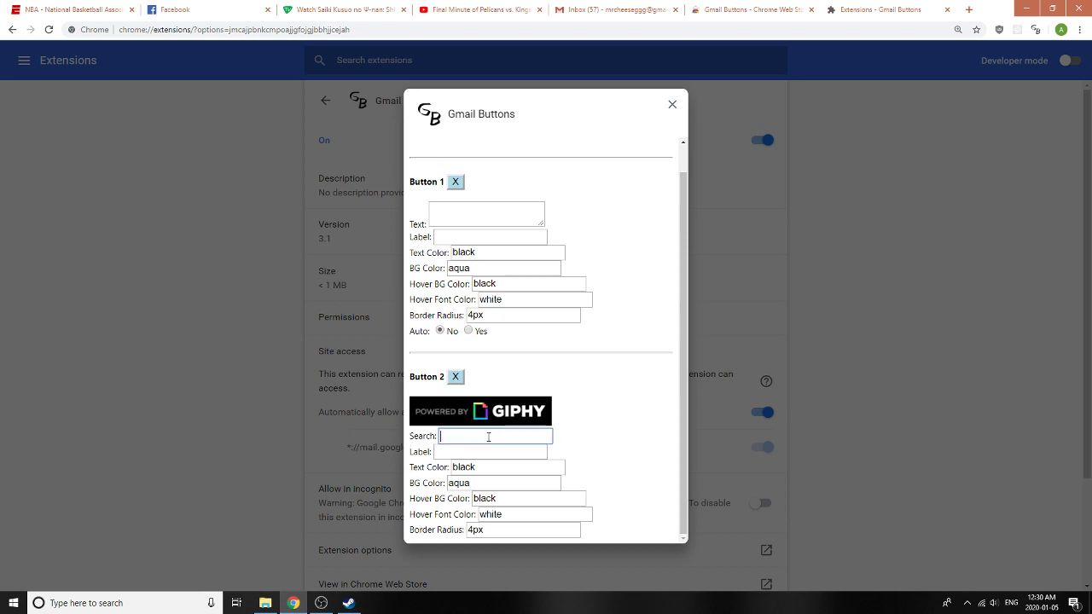
pyautogui.scroll(1, 497, 433)
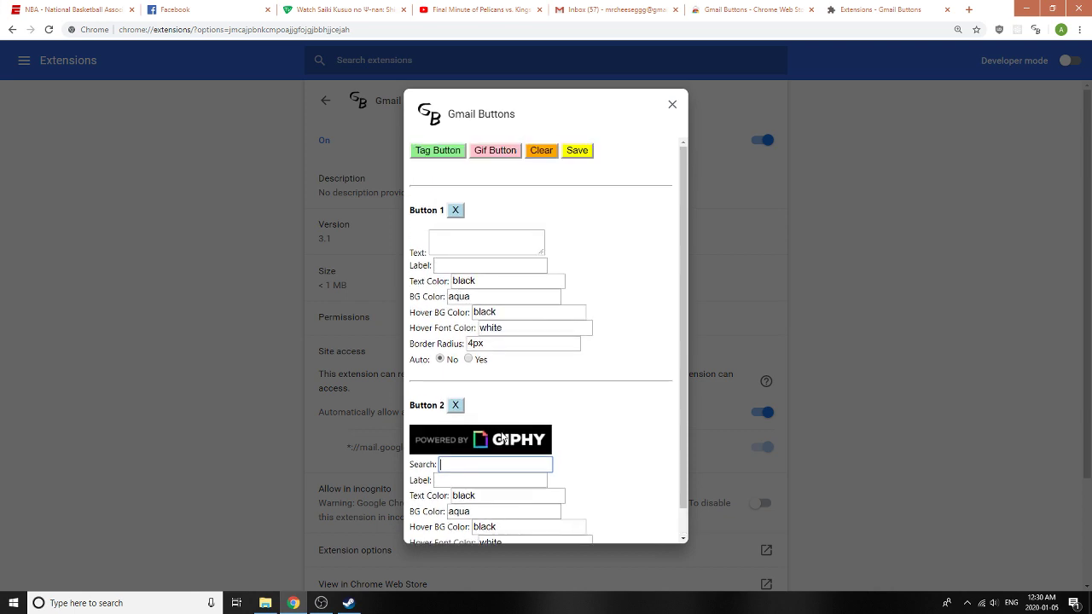
pyautogui.scroll(-1, 496, 432)
pyautogui.scroll(1, 503, 418)
# - Remove all button entries, leaving a single empty tag Button 1
pyautogui.click(457, 211)
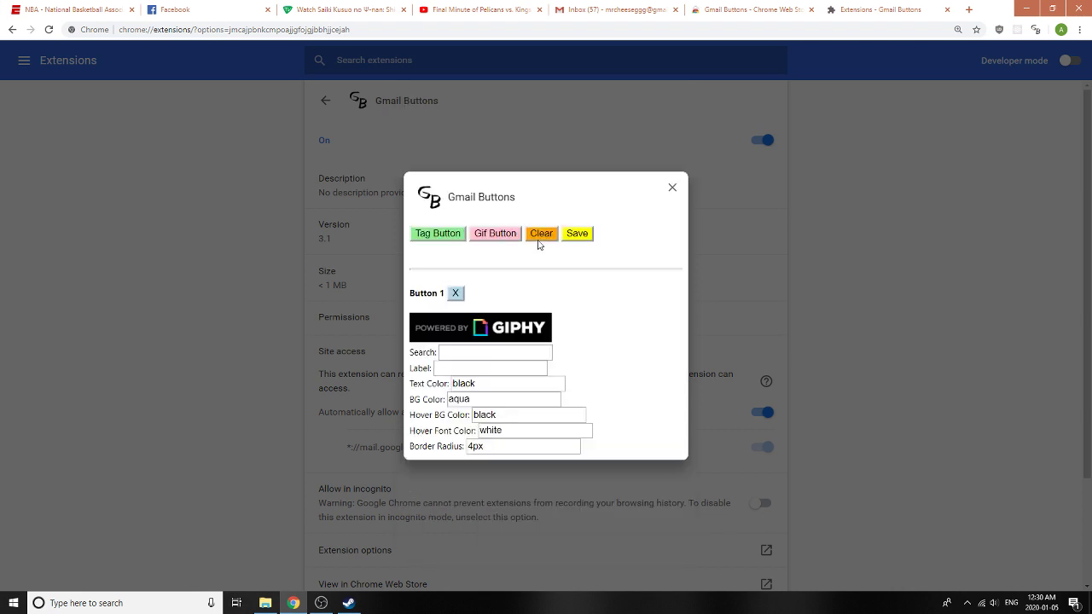
pyautogui.click(539, 236)
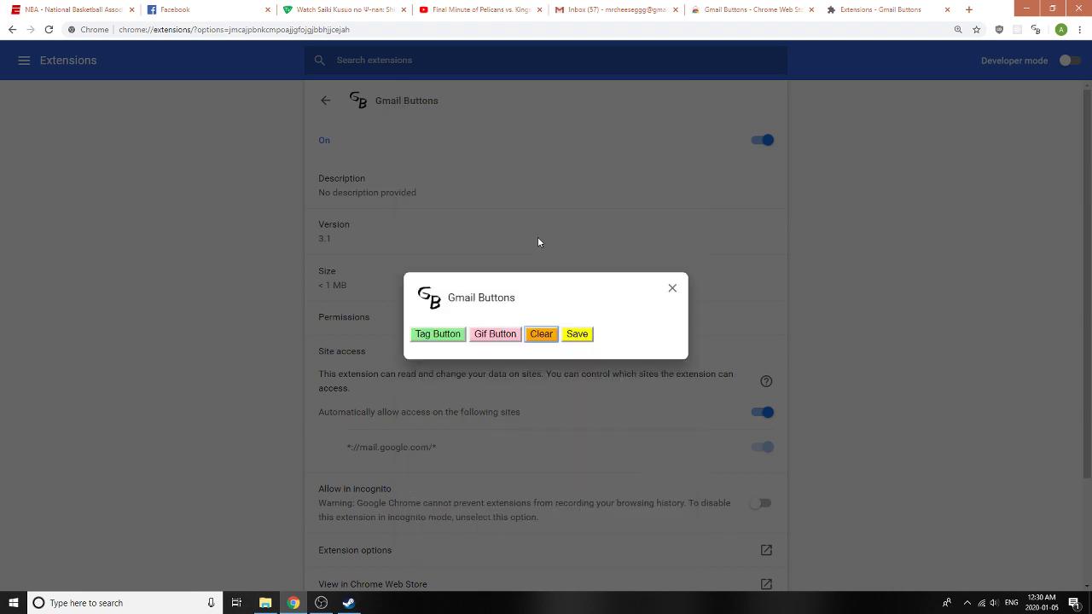
pyautogui.click(517, 308)
# - Add the first tag button entry and check its Auto setting
pyautogui.click(446, 335)
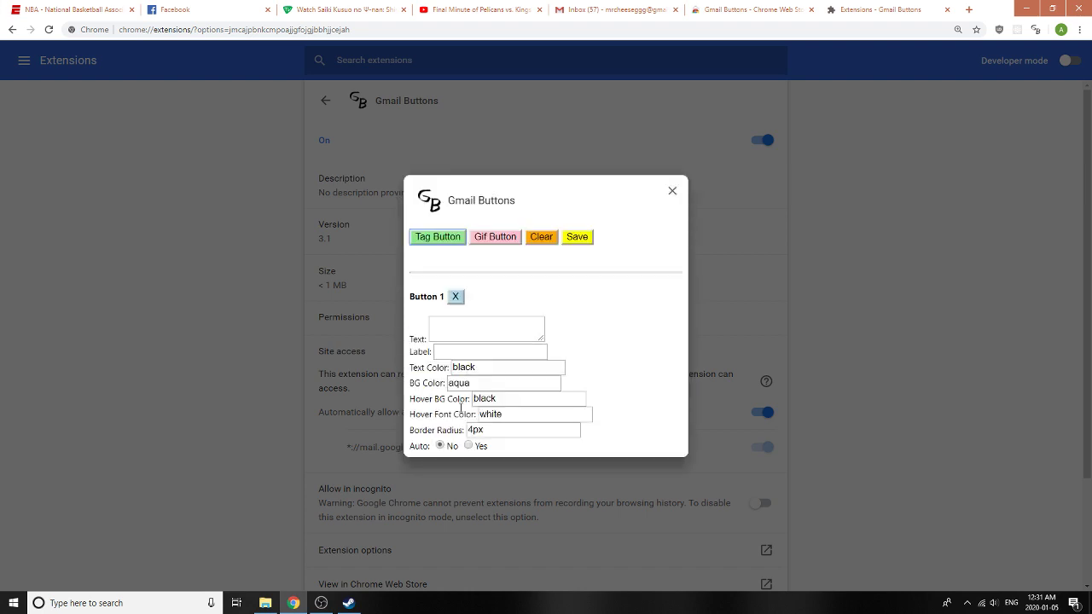
pyautogui.moveTo(412, 448); pyautogui.dragTo(430, 450)
pyautogui.click(432, 450)
# - Add a second tag entry, Button 2, and set its Auto option to No
pyautogui.click(445, 240)
pyautogui.scroll(-1, 503, 378)
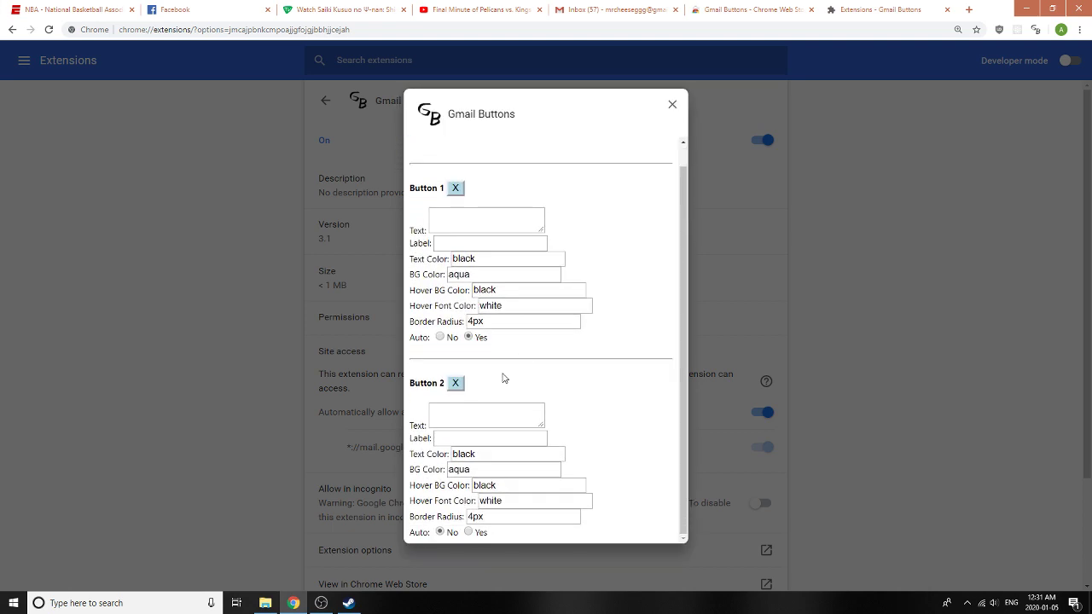
pyautogui.click(439, 532)
pyautogui.tripleClick(436, 534)
pyautogui.click(417, 533)
pyautogui.scroll(1, 488, 343)
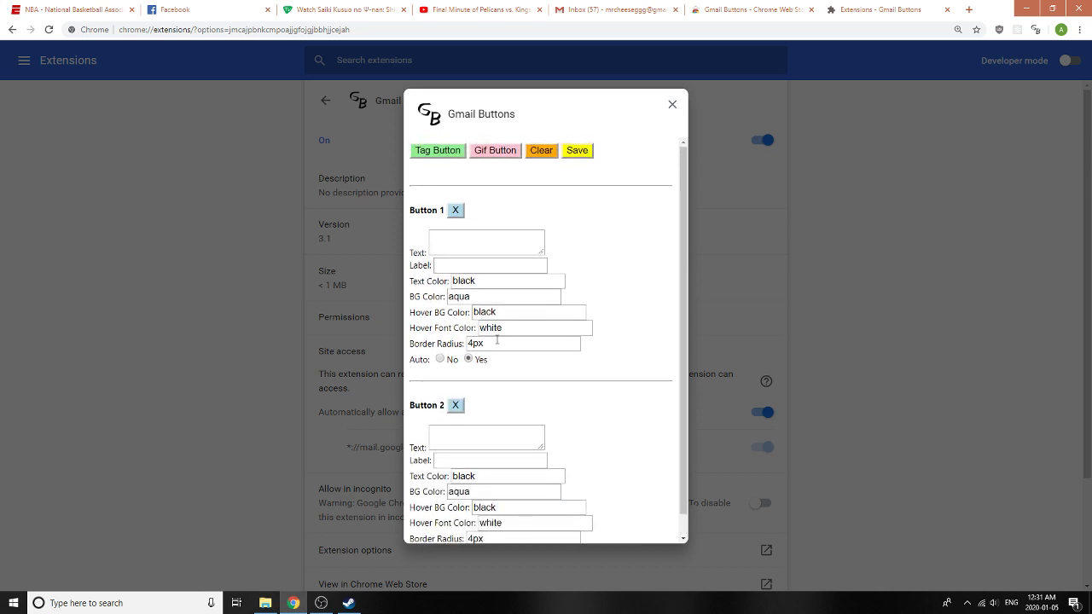
# - Add a GIF button and give Button 1 the alleyway meeting message labelled 'meet me'
pyautogui.click(493, 152)
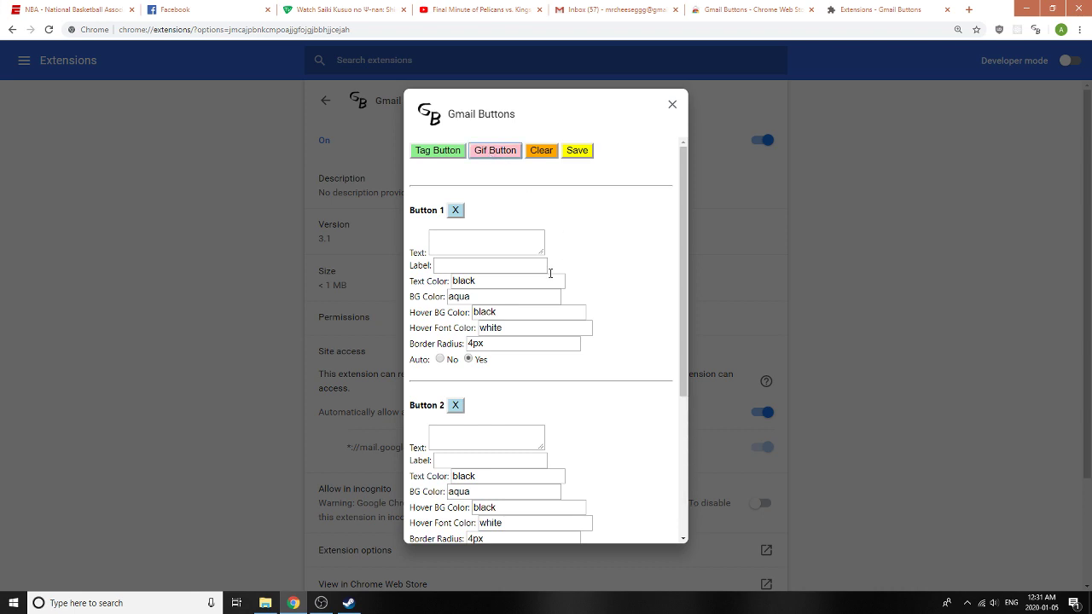
pyautogui.scroll(-3, 550, 273)
pyautogui.scroll(3, 512, 281)
pyautogui.click(481, 248)
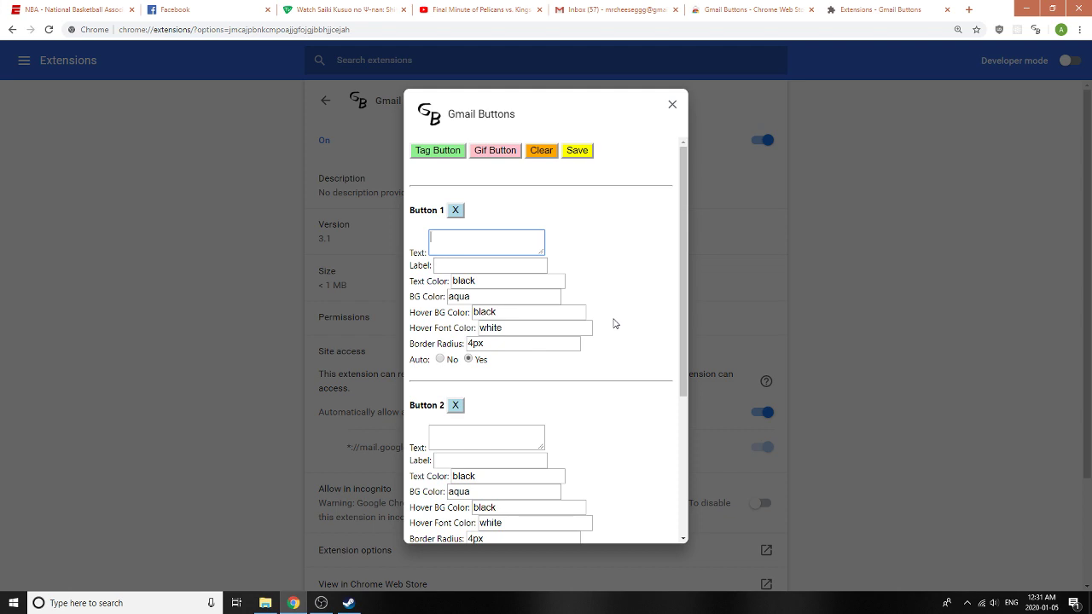
pyautogui.write('Meet me in the al')
pyautogui.write('leyway at')
pyautogui.write(' 11 ')
pyautogui.write('PM.')
pyautogui.write(' I got the goods.')
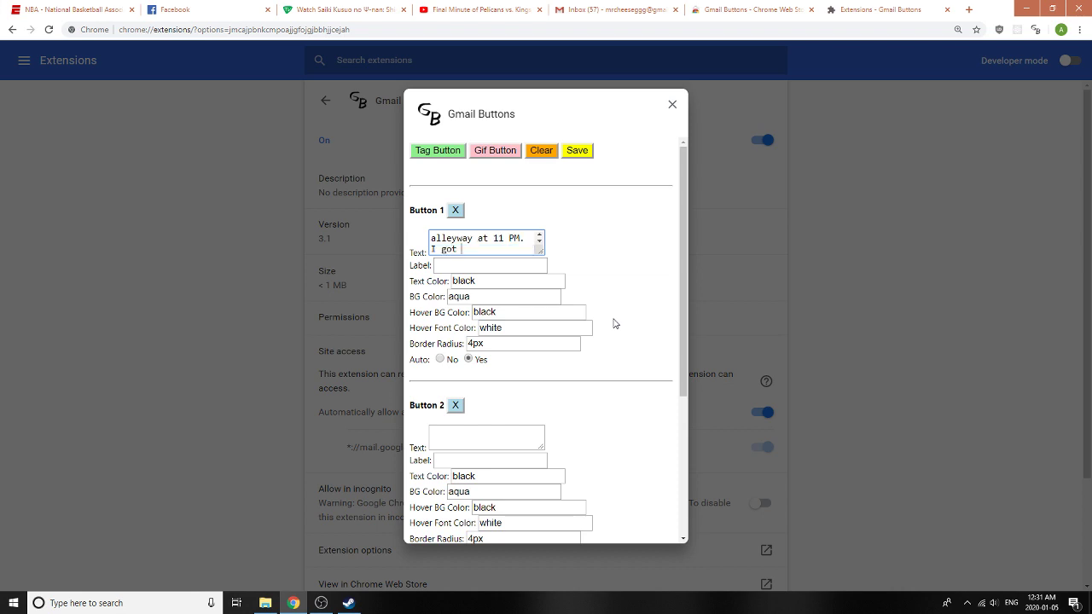
pyautogui.click(500, 266)
pyautogui.write('meet')
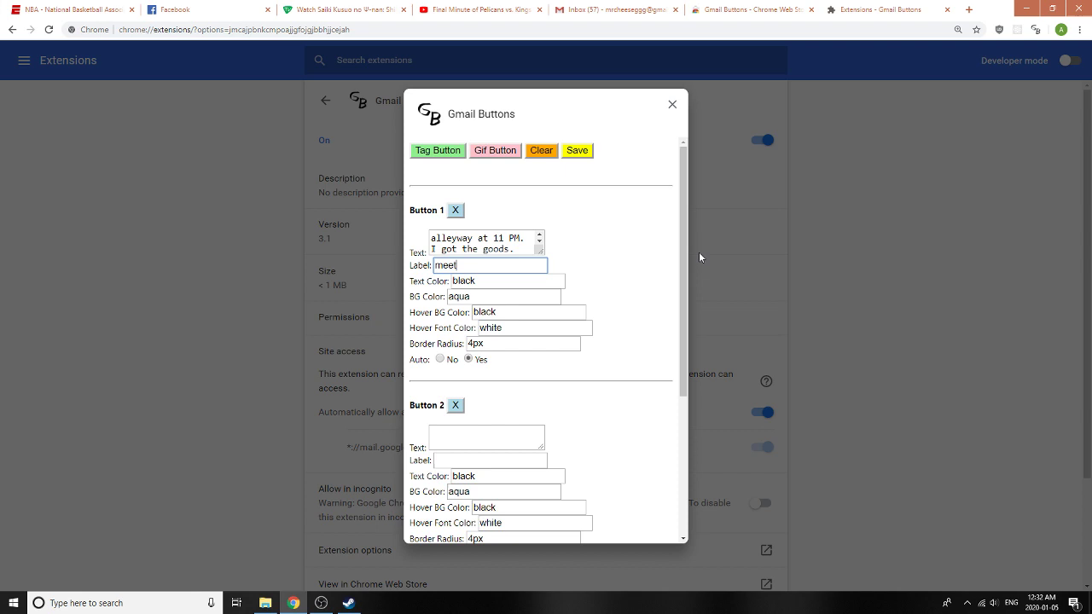
pyautogui.write(' me')
# - Give Button 2 the text '***NOTE***' with the label 'note'
pyautogui.moveTo(427, 282); pyautogui.dragTo(478, 327)
pyautogui.scroll(-1, 479, 328)
pyautogui.click(522, 326)
pyautogui.scroll(-2, 521, 324)
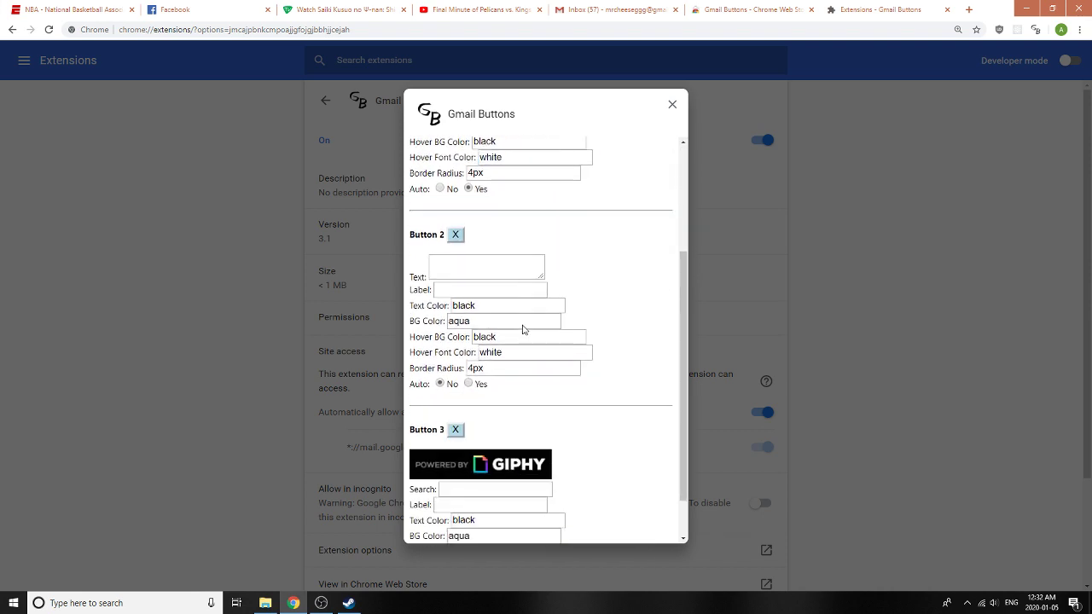
pyautogui.scroll(1, 482, 439)
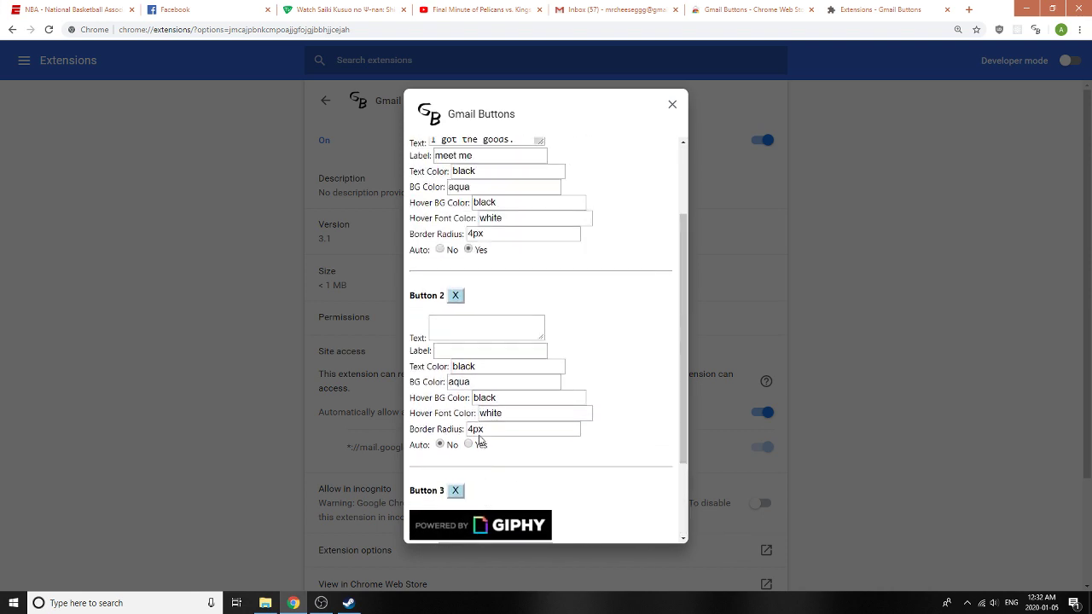
pyautogui.click(474, 336)
pyautogui.write('***NOTE')
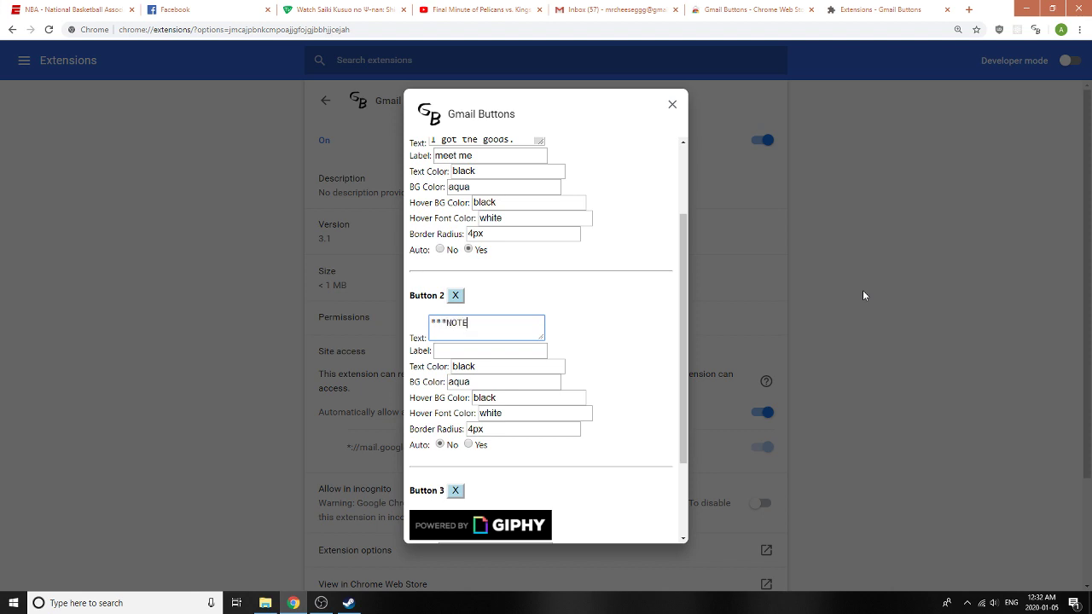
pyautogui.write('***')
pyautogui.click(519, 350)
pyautogui.write('note')
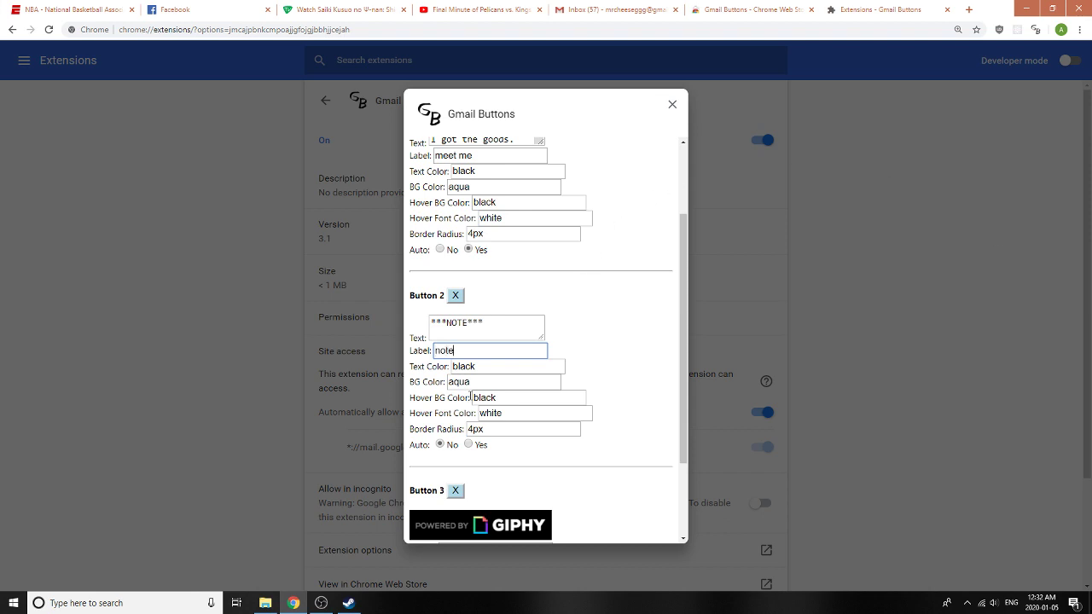
pyautogui.scroll(-2, 471, 398)
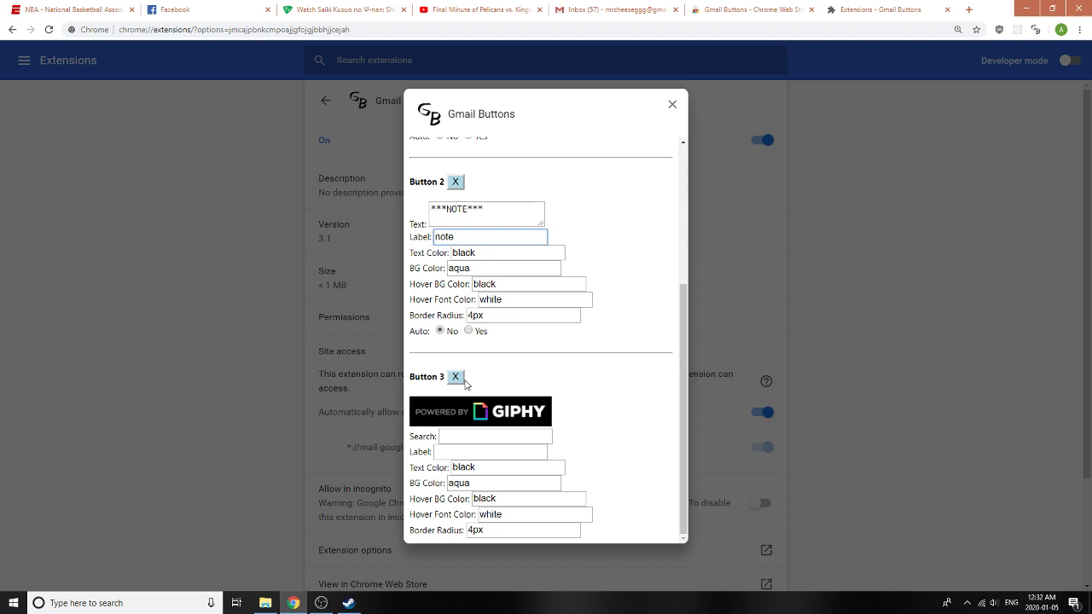
# - Set the GIF button's search to 'birthday', label 'birthday gifs', white text on orange
pyautogui.click(468, 435)
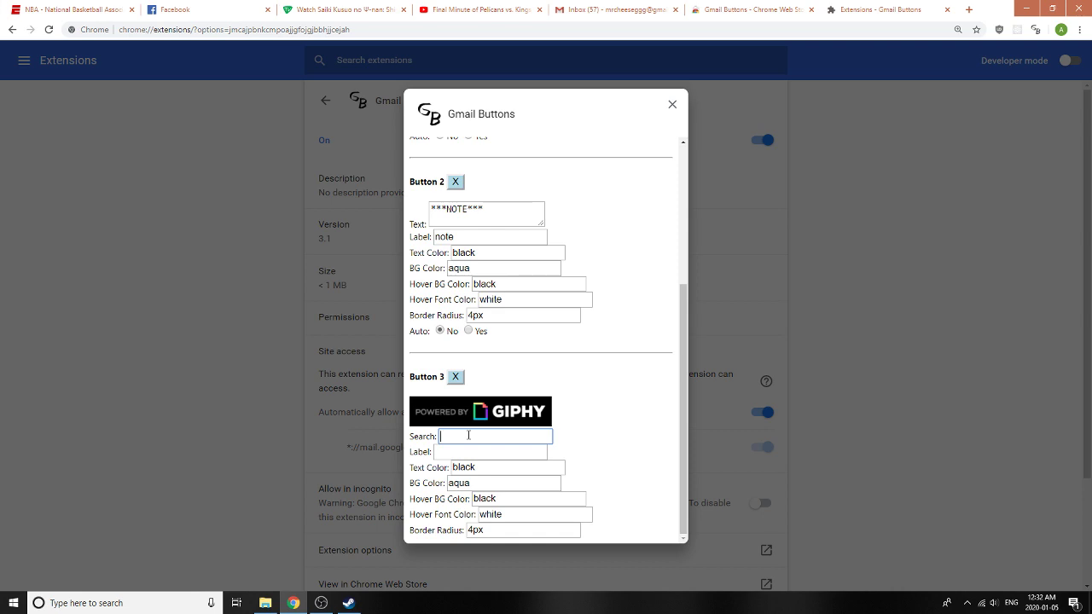
pyautogui.write('birthday')
pyautogui.press('Tab')
pyautogui.write('birthday')
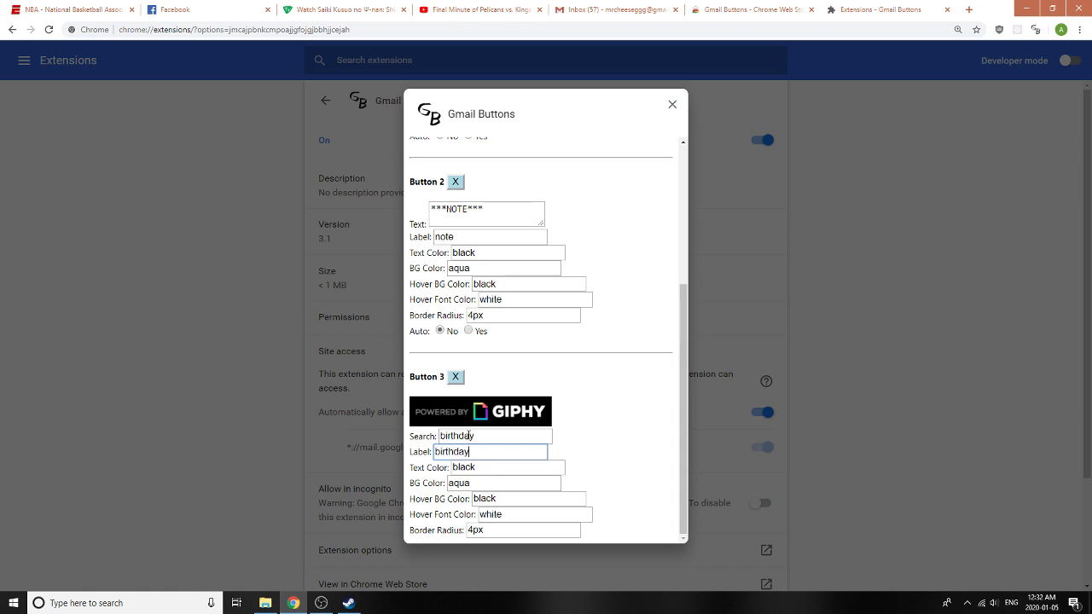
pyautogui.write(' gifs')
pyautogui.press('Tab')
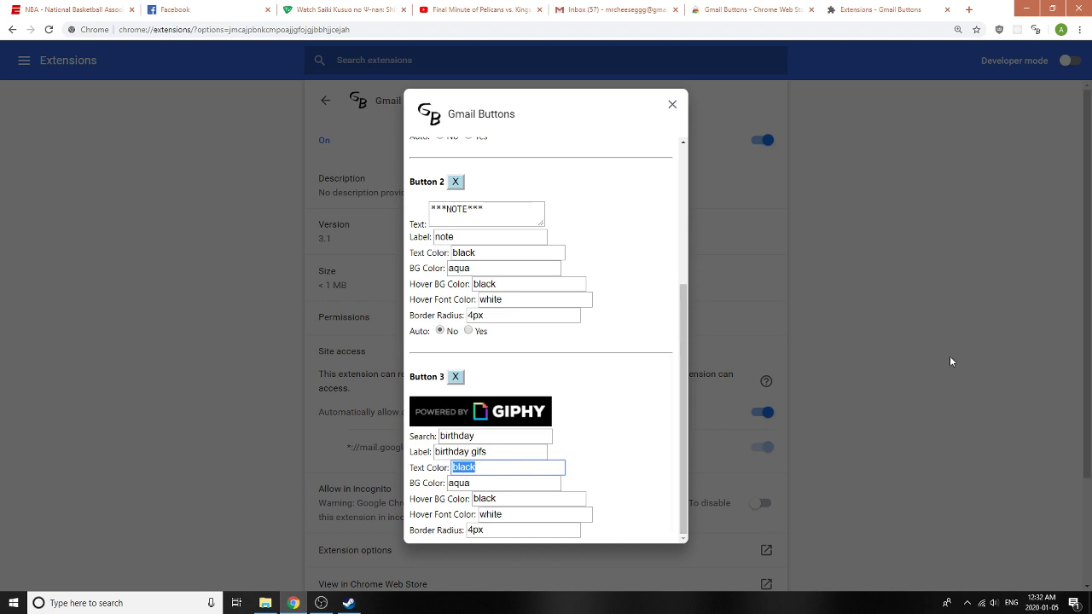
pyautogui.write('white')
pyautogui.press('Tab')
pyautogui.write('orange')
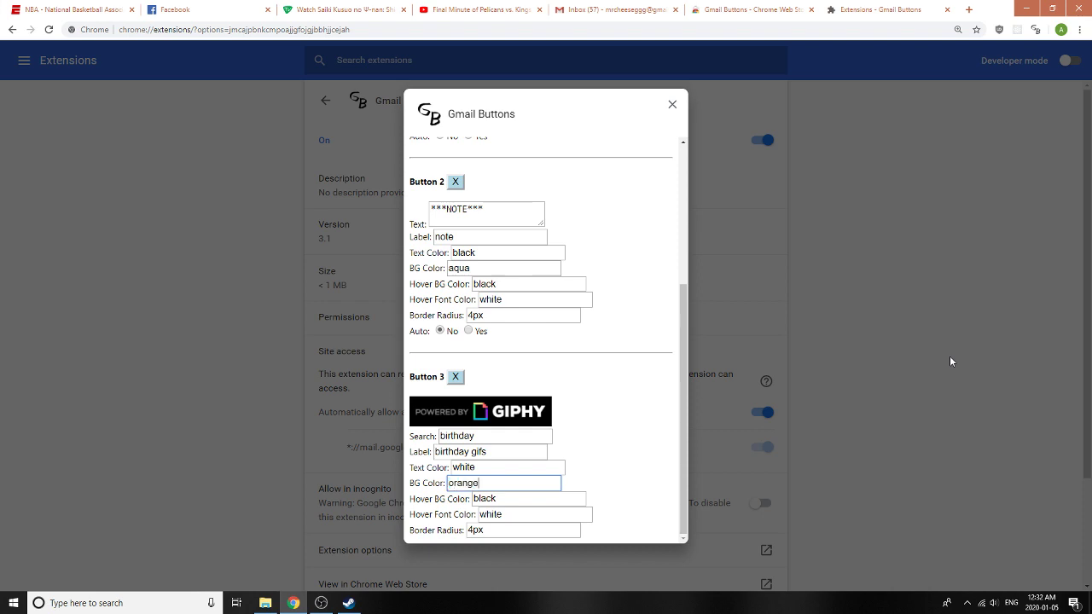
# - Give the GIF button a green hover background, black hover font and border radius 1
pyautogui.press('Tab')
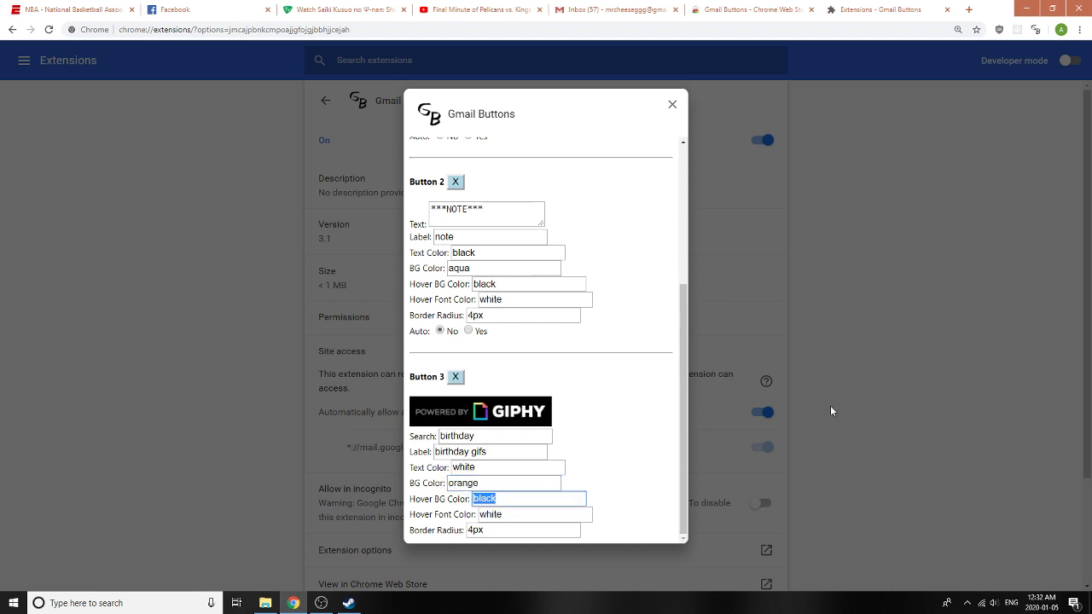
pyautogui.write('green')
pyautogui.press('Tab')
pyautogui.write('black')
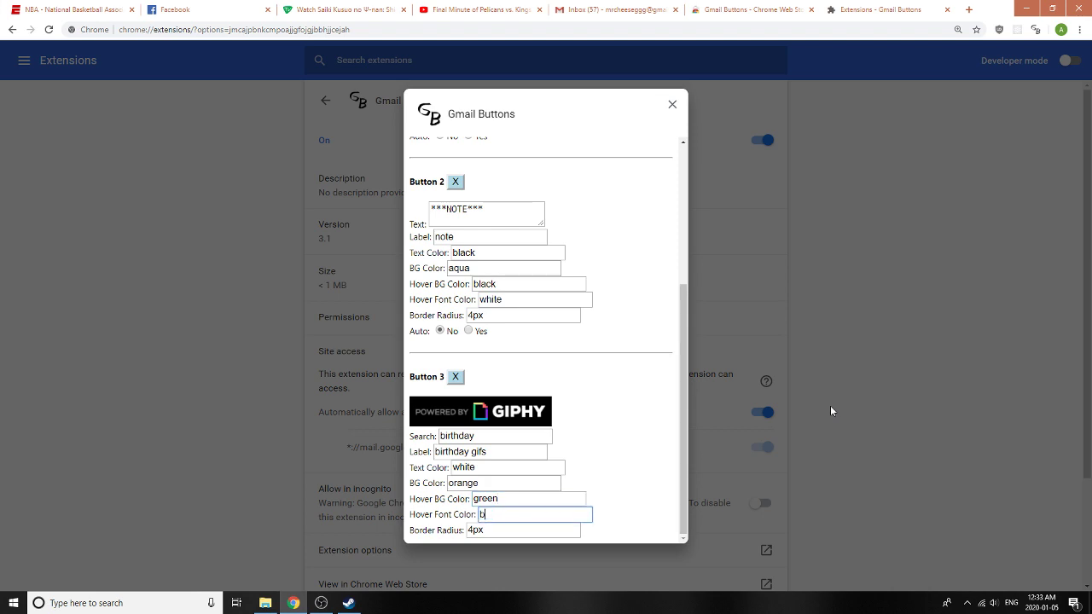
pyautogui.click(468, 530)
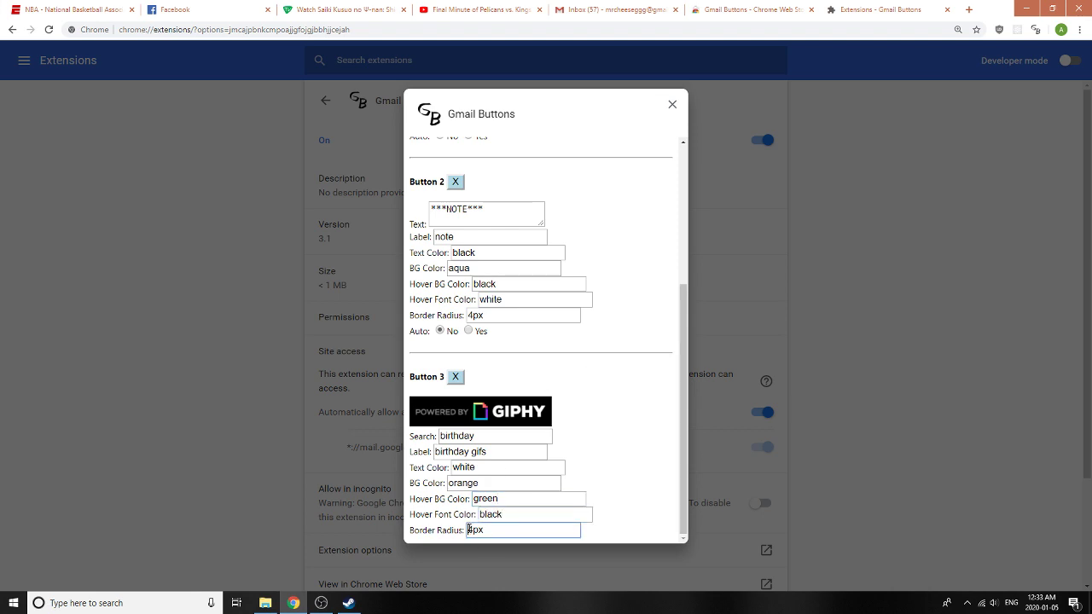
pyautogui.write('1')
# - Save the button settings, reload to verify them, and delete the 'meet me' button
pyautogui.scroll(3, 605, 452)
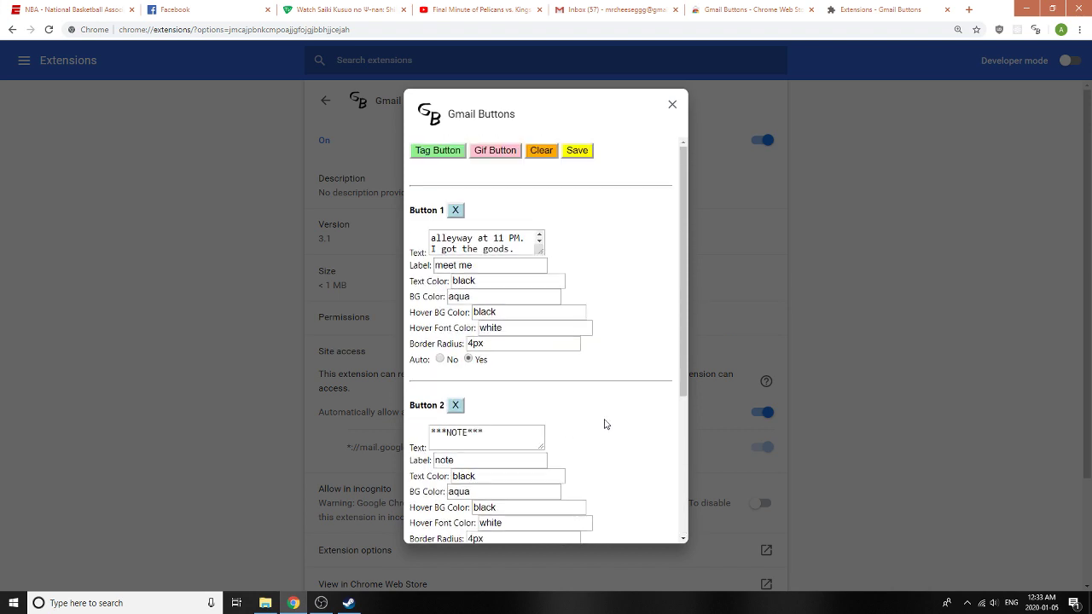
pyautogui.click(577, 151)
pyautogui.press('F5')
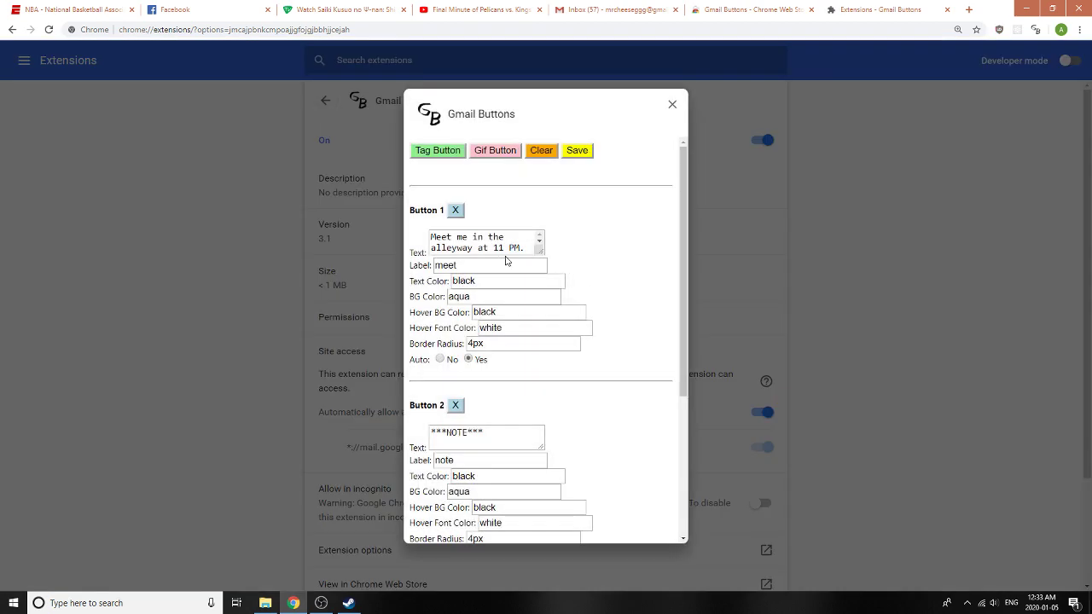
pyautogui.scroll(-3, 506, 261)
pyautogui.scroll(3, 512, 256)
pyautogui.scroll(-1, 525, 249)
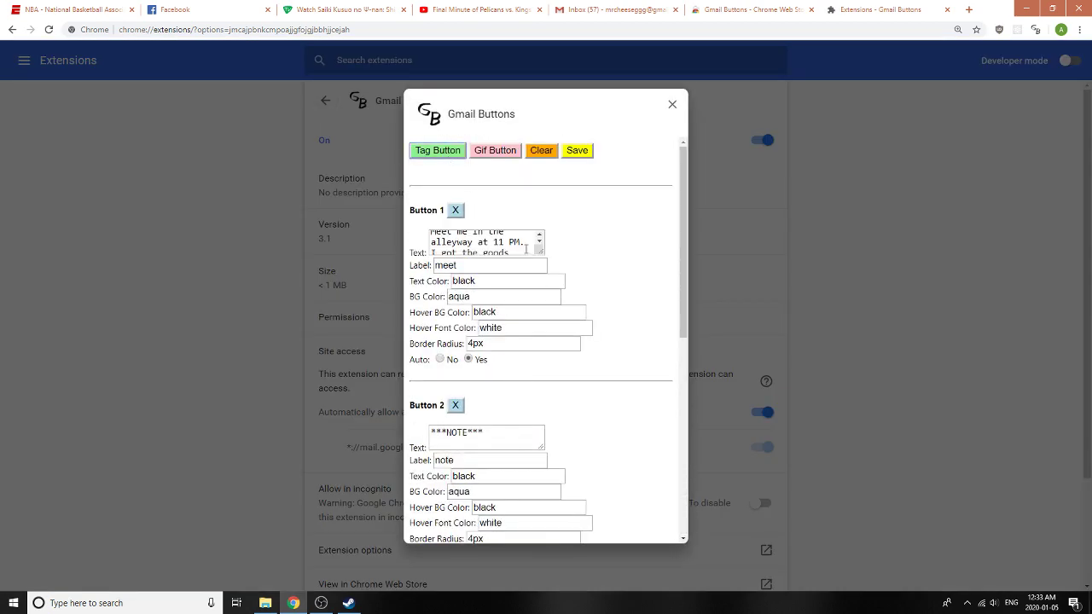
pyautogui.scroll(-5, 561, 346)
pyautogui.scroll(5, 535, 380)
pyautogui.scroll(-1, 457, 237)
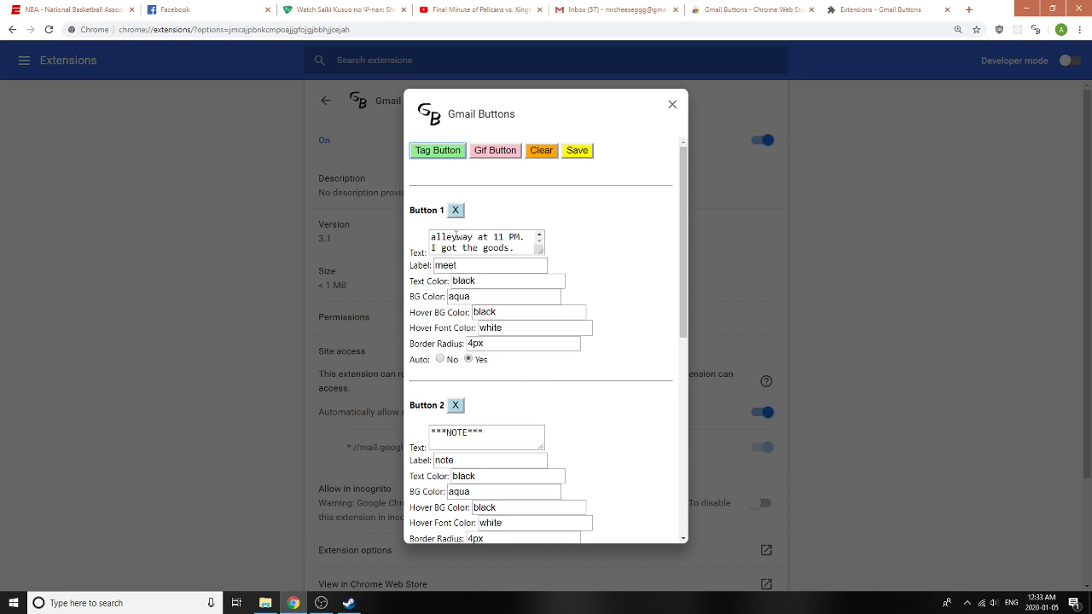
pyautogui.click(455, 210)
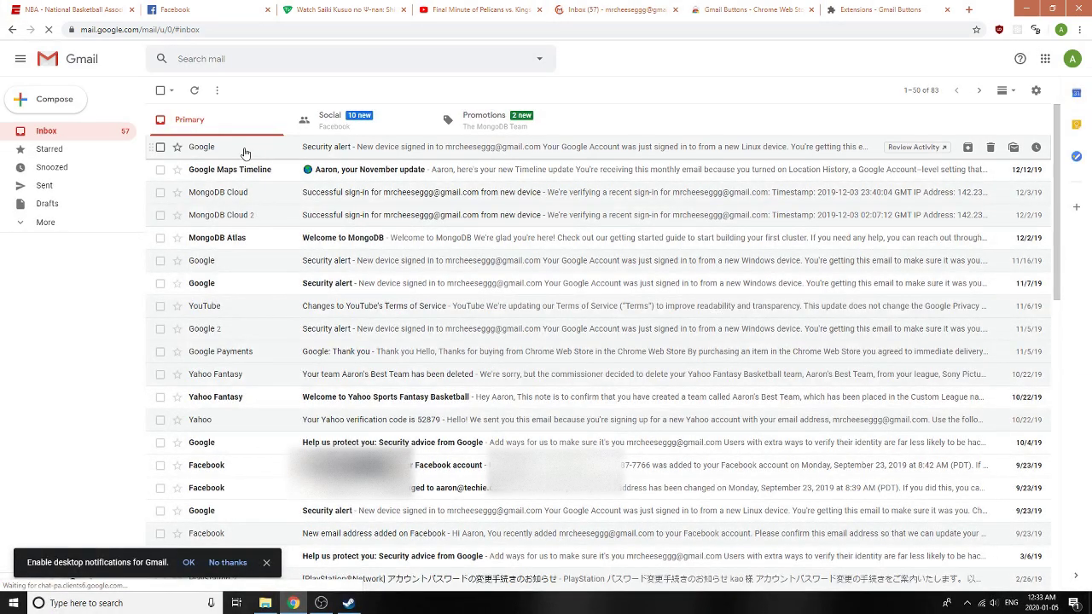
# - Compose and send an email with subject 'test' to the account's own address
pyautogui.click(85, 99)
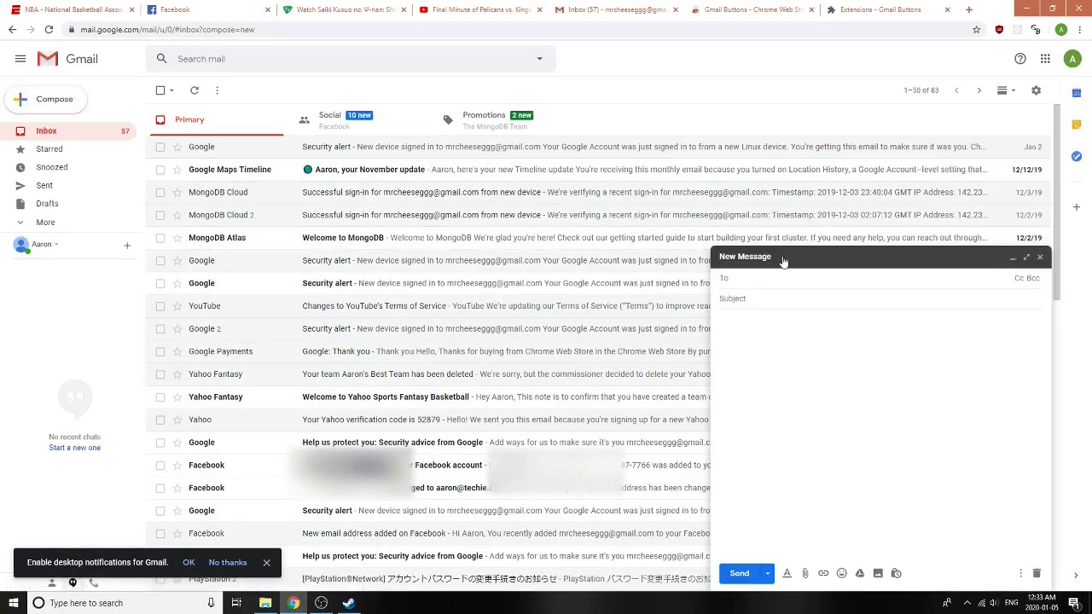
pyautogui.write('test')
pyautogui.moveTo(769, 275); pyautogui.dragTo(675, 275)
pyautogui.press('BackSpace')
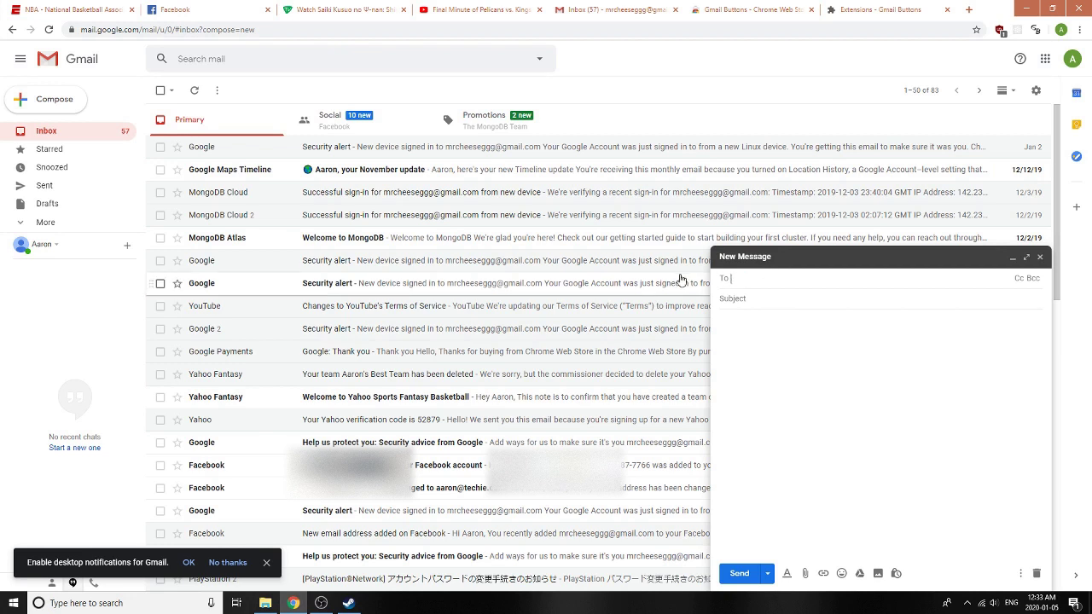
pyautogui.write('mrcheeseggg')
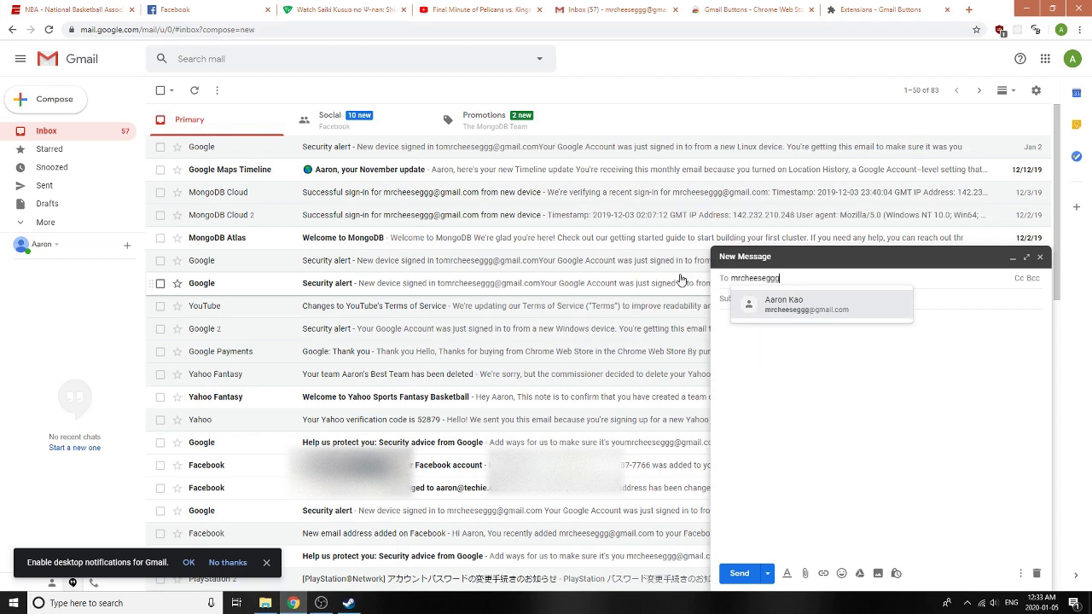
pyautogui.press('Return')
pyautogui.press('Tab')
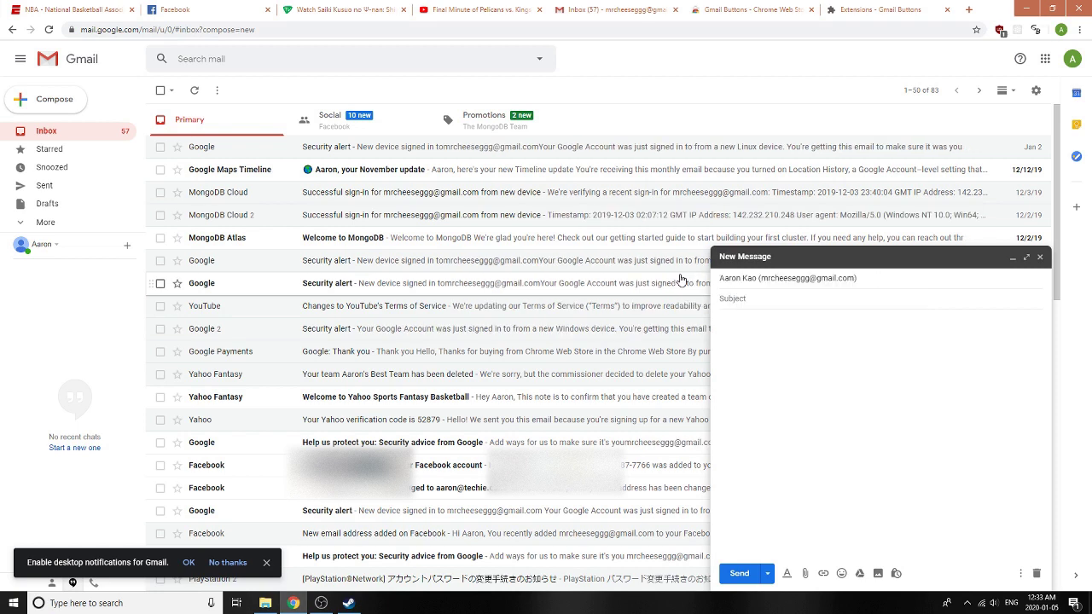
pyautogui.write('test')
pyautogui.click(736, 573)
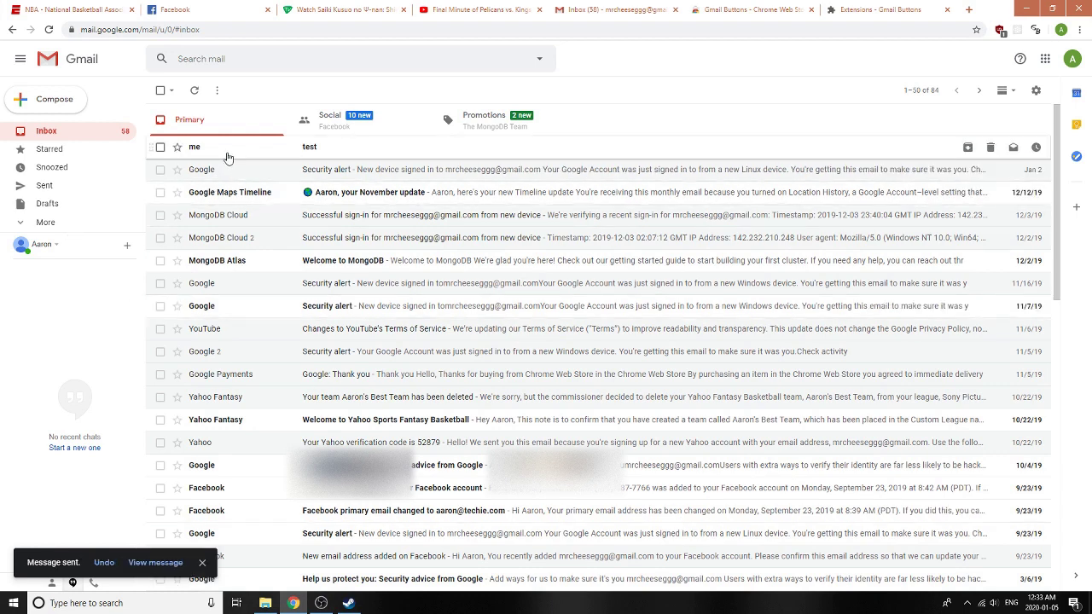
# - In the test thread, send a ***NOTE*** reply 'feed the cats', then the meet-me message
pyautogui.click(232, 215)
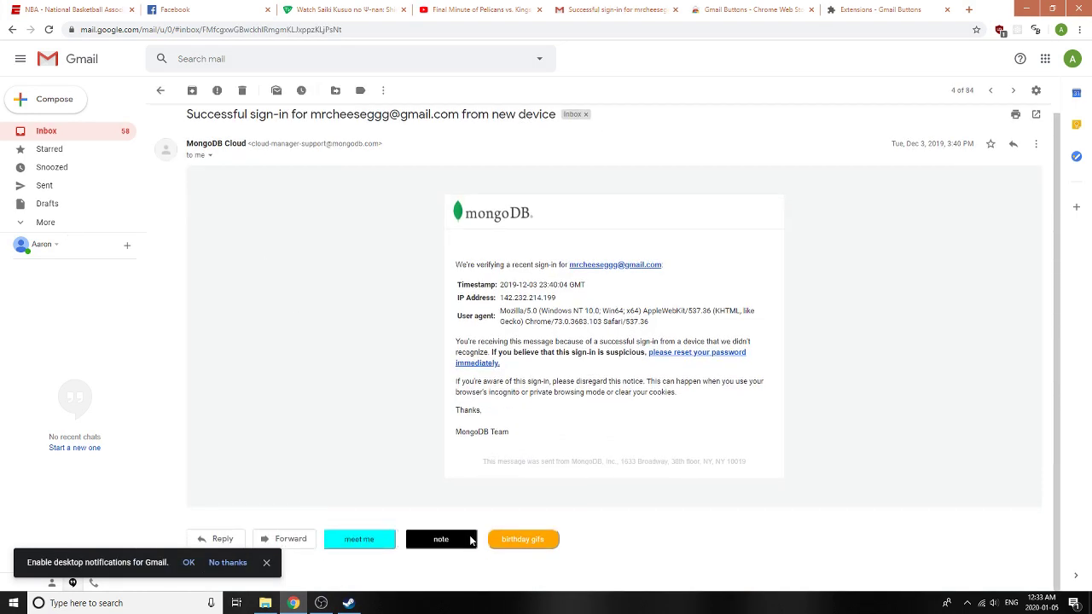
pyautogui.click(93, 137)
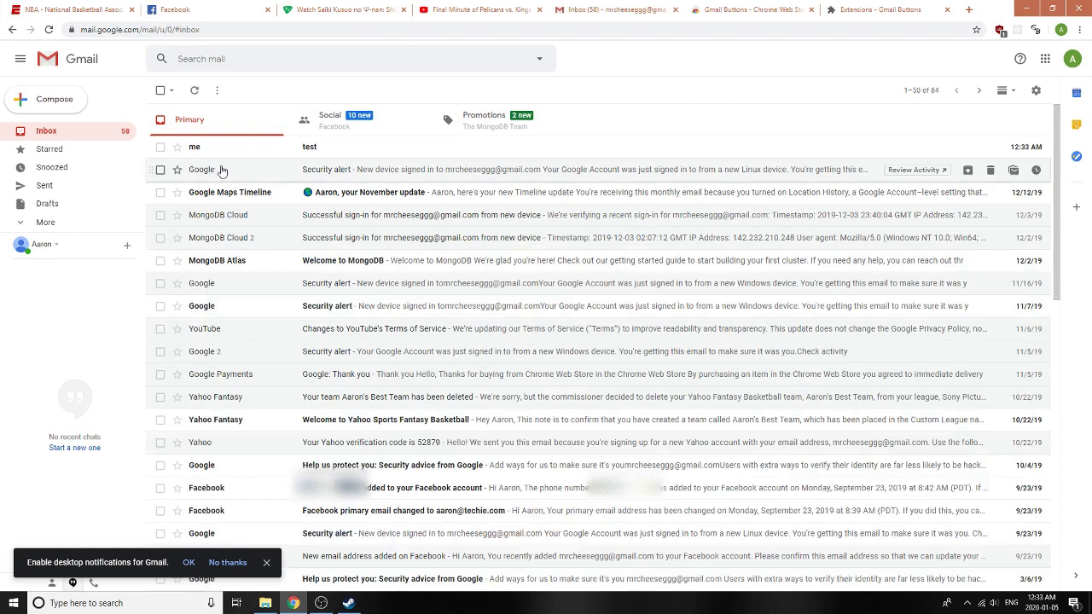
pyautogui.click(222, 148)
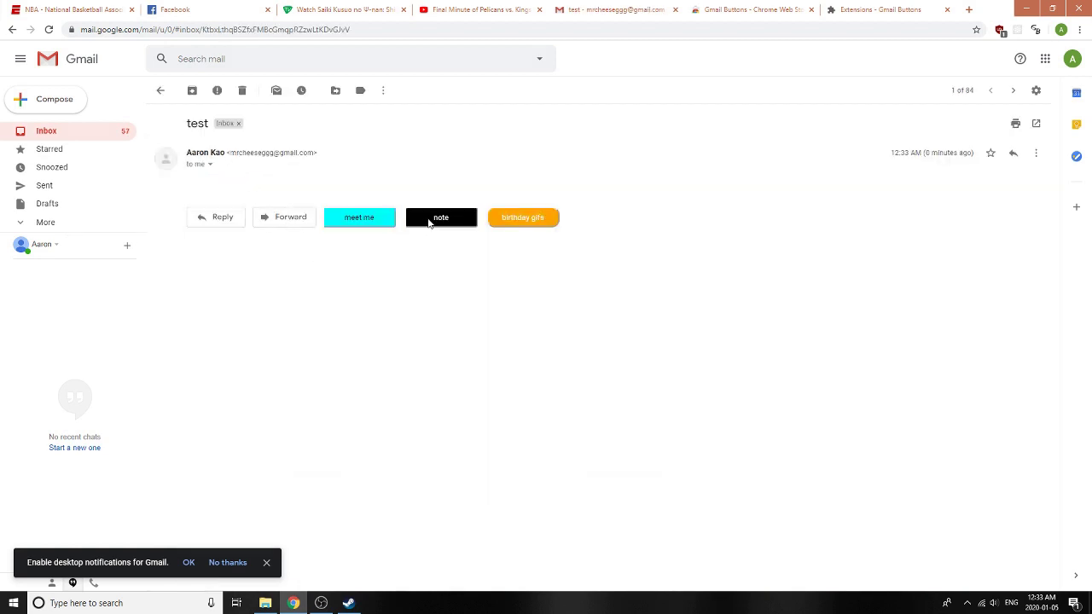
pyautogui.click(424, 224)
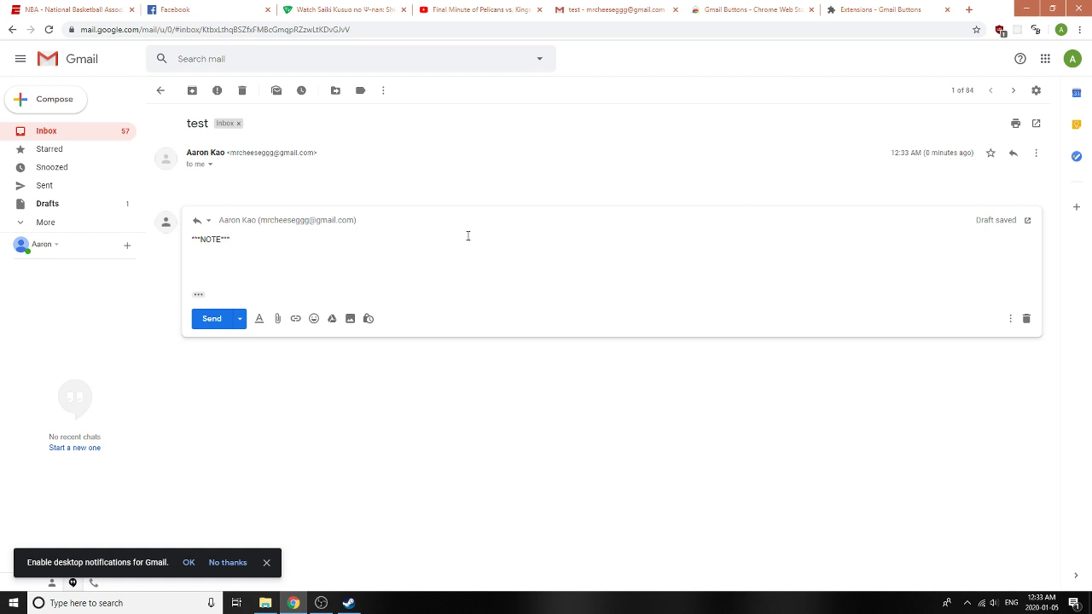
pyautogui.press('Return')
pyautogui.write('feed the cats')
pyautogui.click(227, 319)
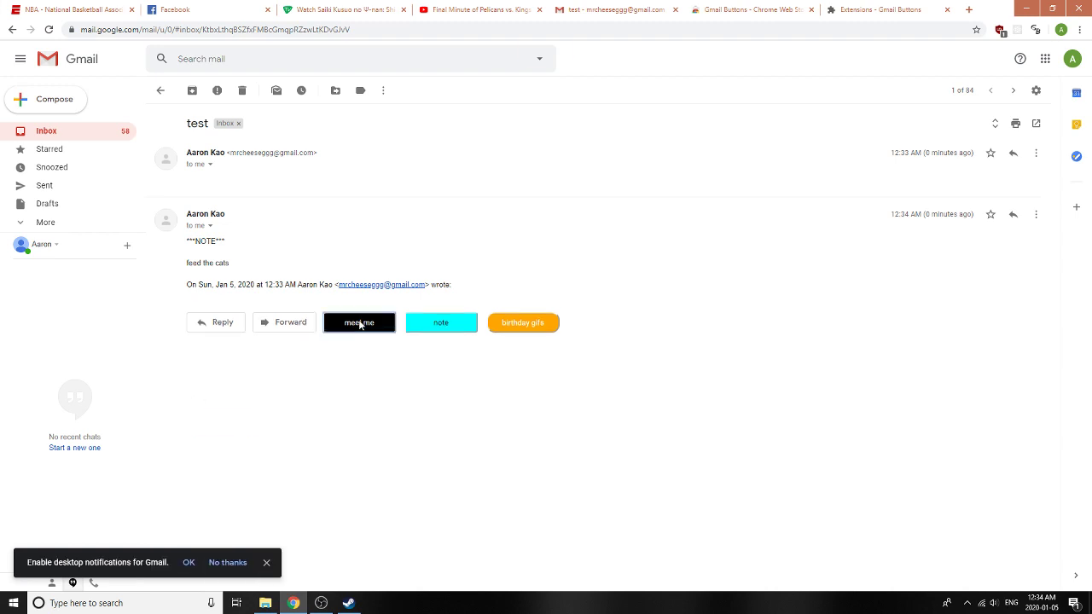
pyautogui.click(359, 323)
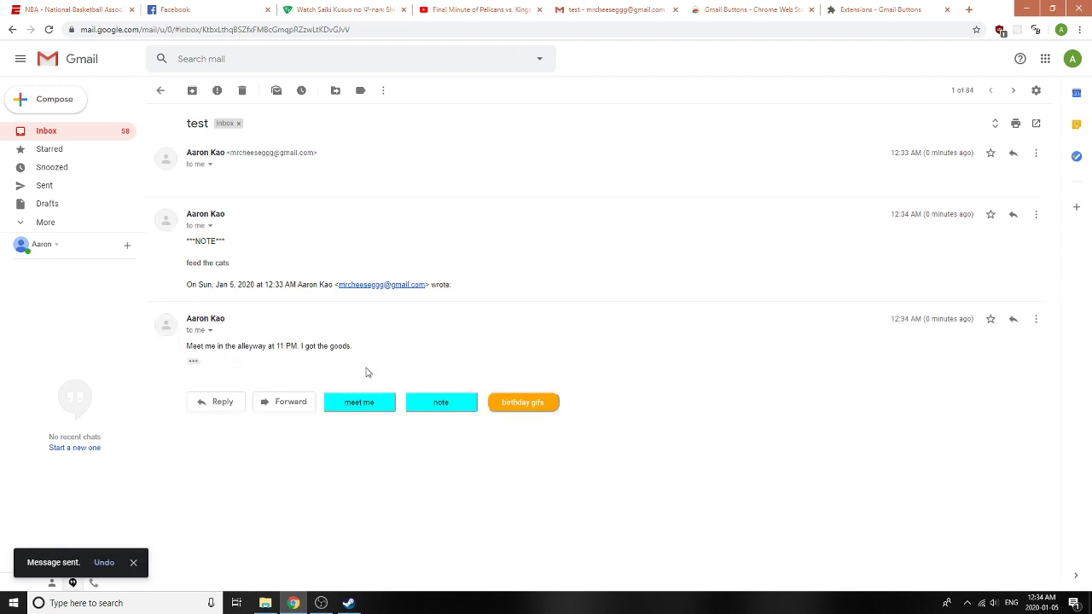
# - Insert a GIF with the 'birthday gifs' button, discarding two drafts, and send the reply
pyautogui.click(529, 408)
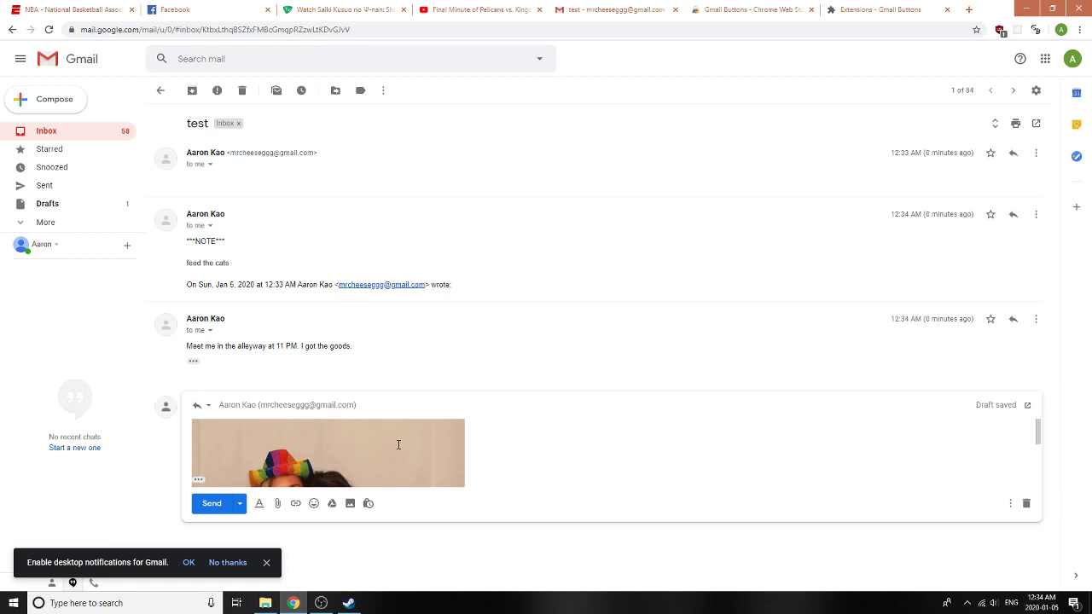
pyautogui.scroll(-2, 398, 444)
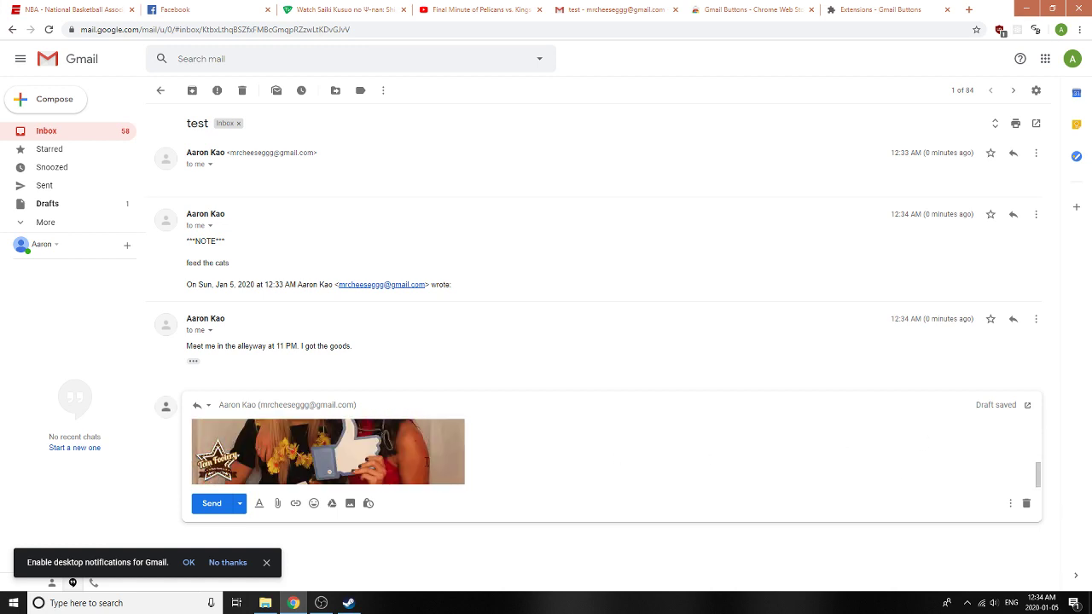
pyautogui.click(1026, 504)
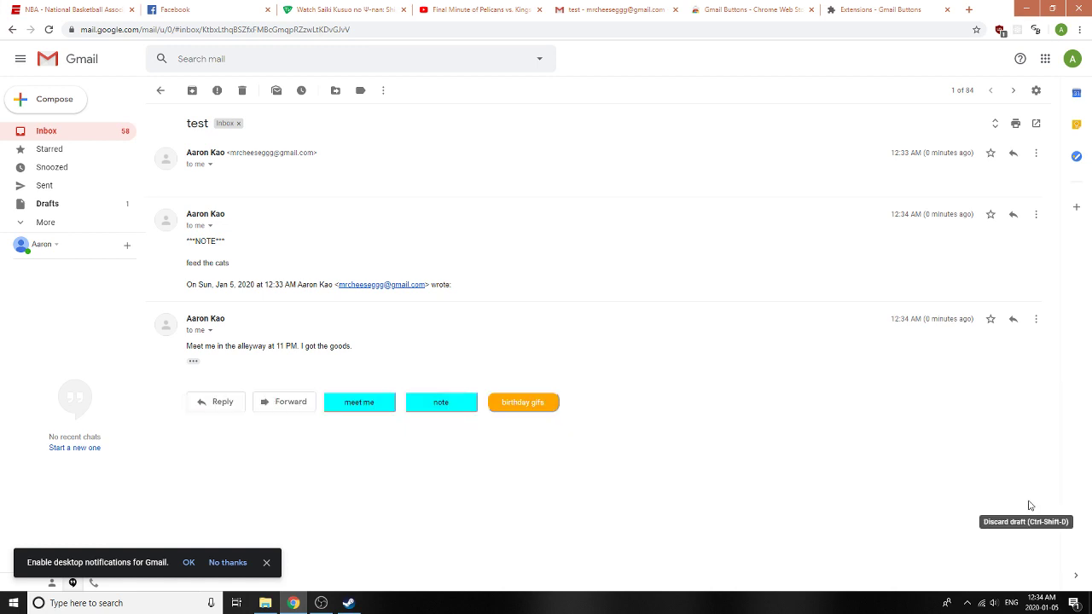
pyautogui.click(523, 406)
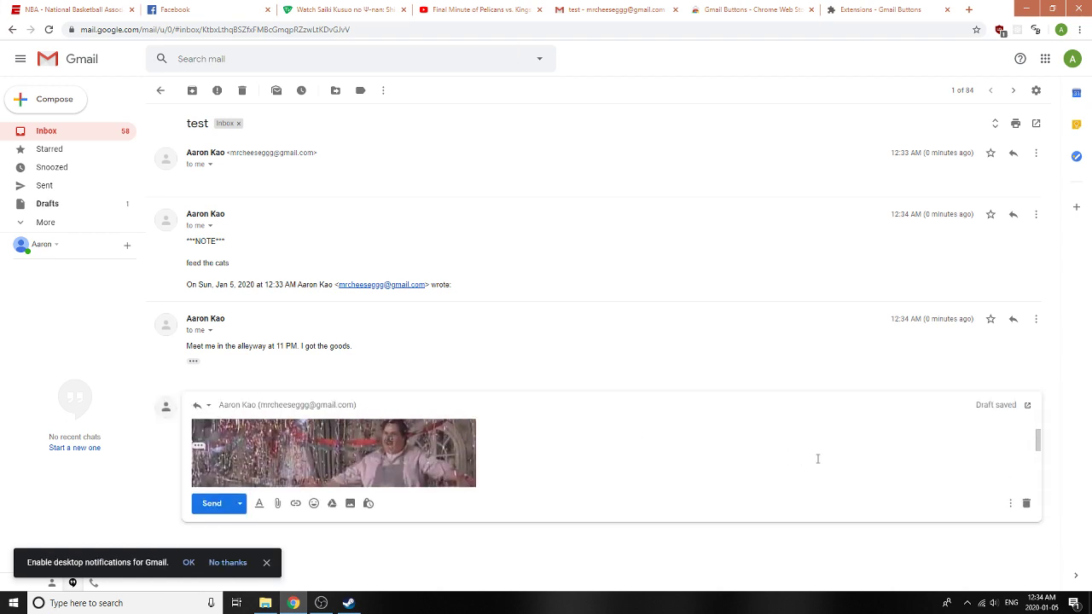
pyautogui.click(1027, 503)
pyautogui.click(546, 406)
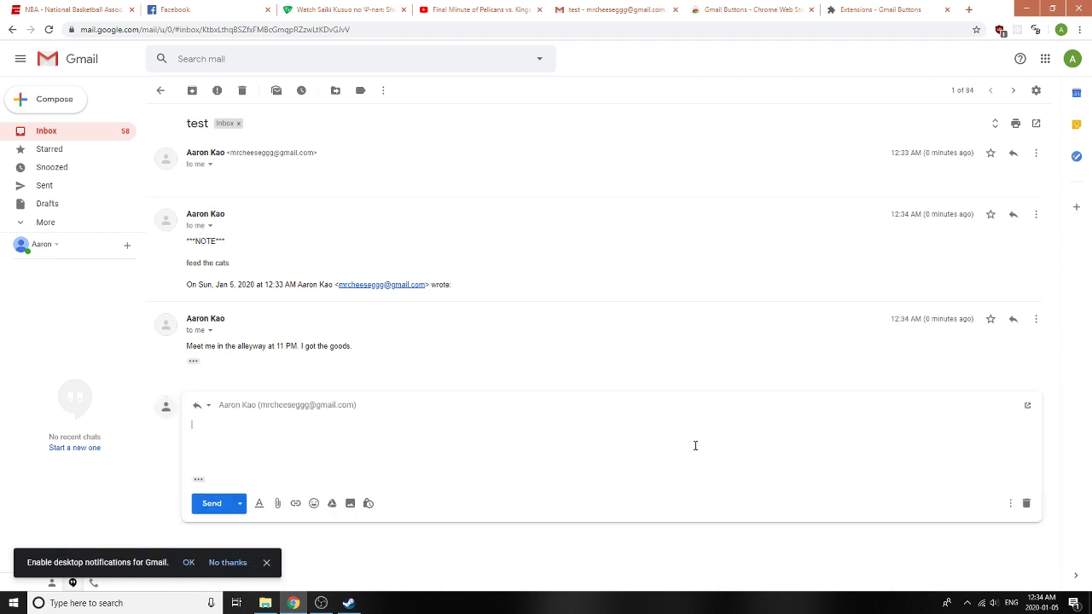
pyautogui.click(212, 505)
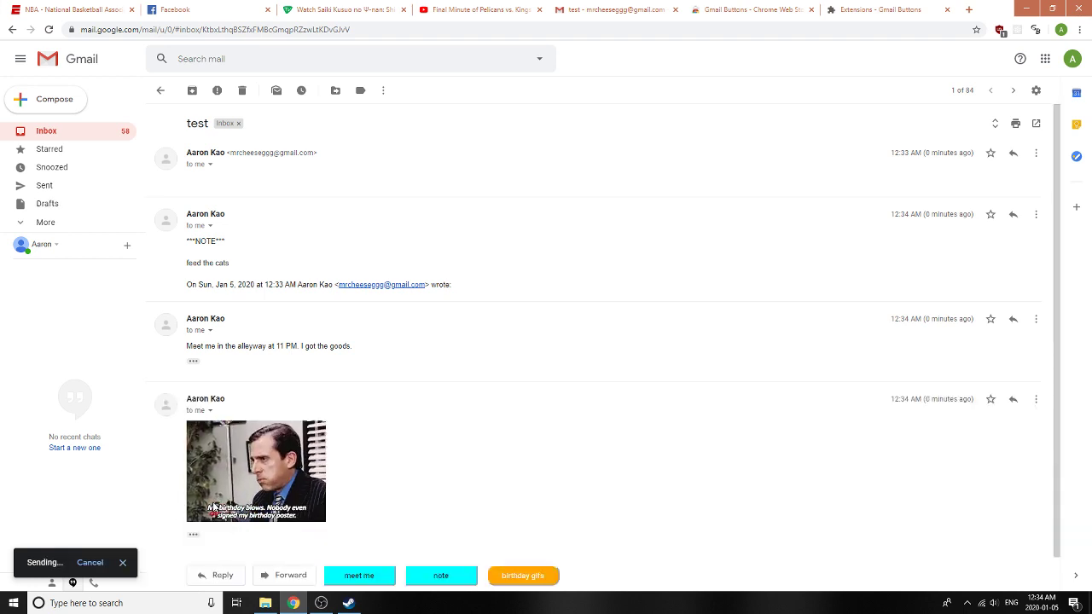